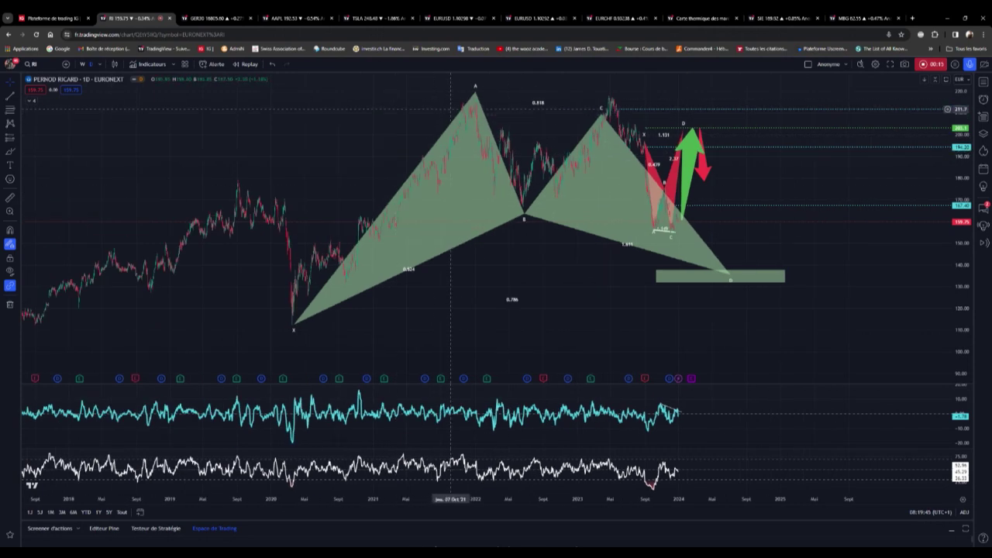
Zoom and pan to the Pernod Ricard XABCD pattern and select the red pattern.
scroll(348, 160, "down", 2)
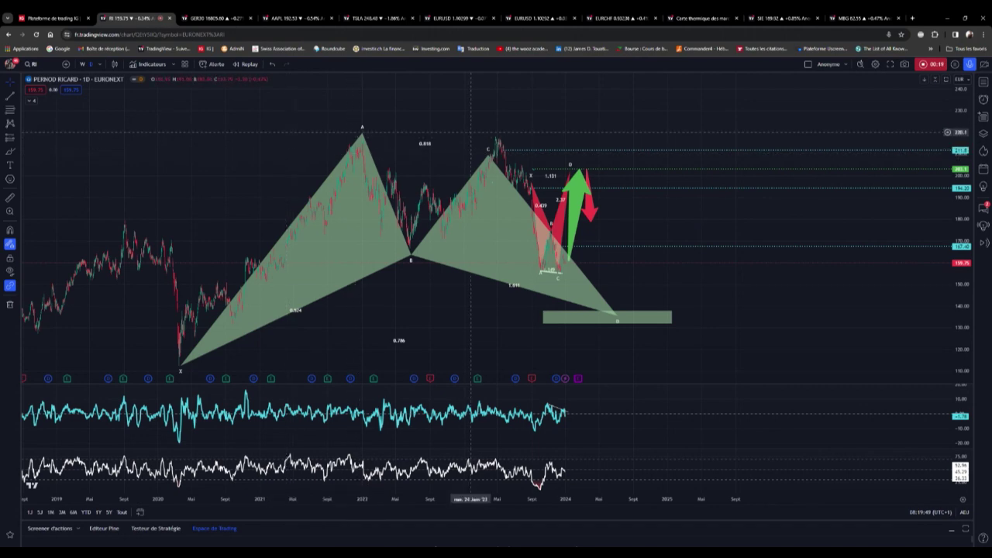
scroll(618, 203, "up", 3)
scroll(618, 202, "up", 2)
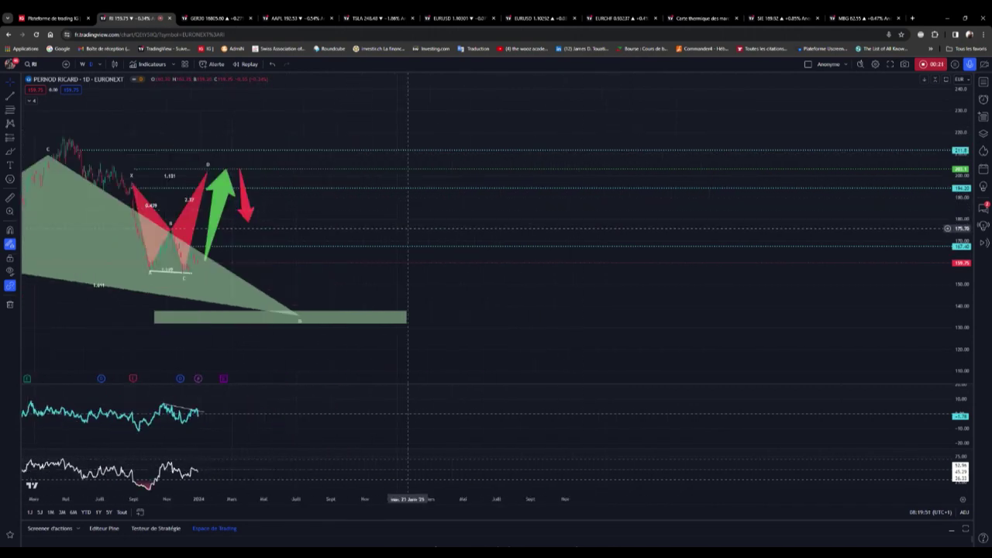
scroll(698, 195, "left", 5)
scroll(698, 195, "left", 2)
scroll(479, 214, "up", 2)
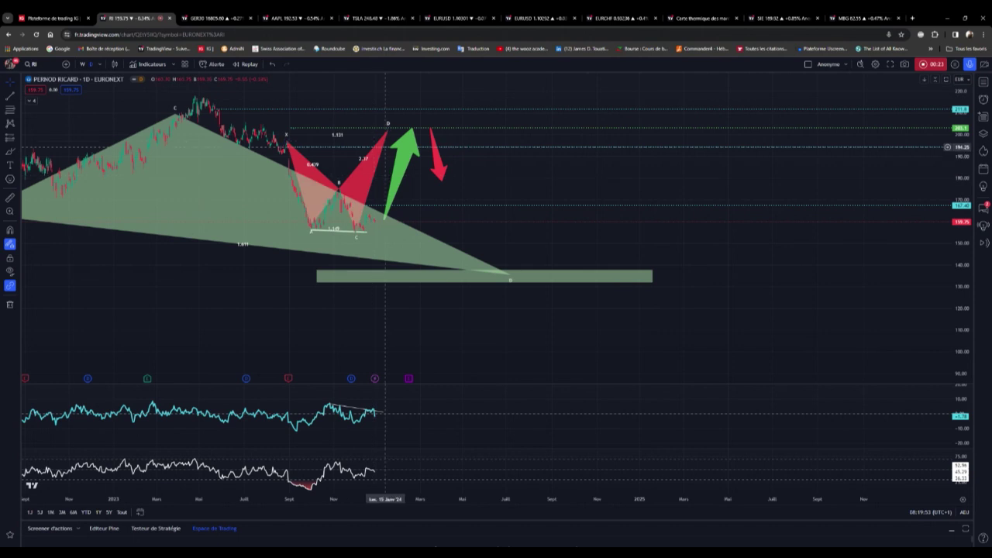
left_click(389, 126)
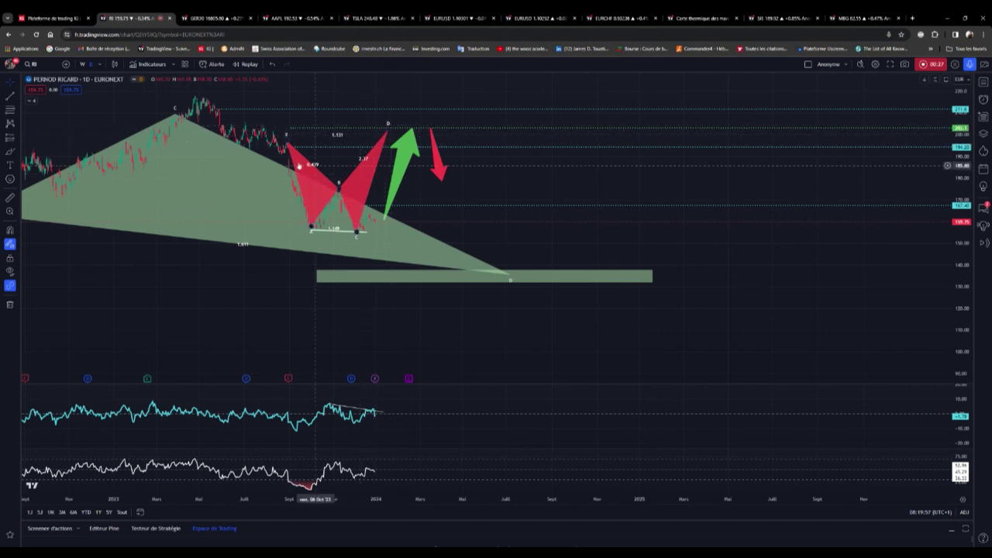
Pan back to 2022 history and frame the whole pattern with its D target zone near 135.
left_click_drag(450, 182, 635, 194)
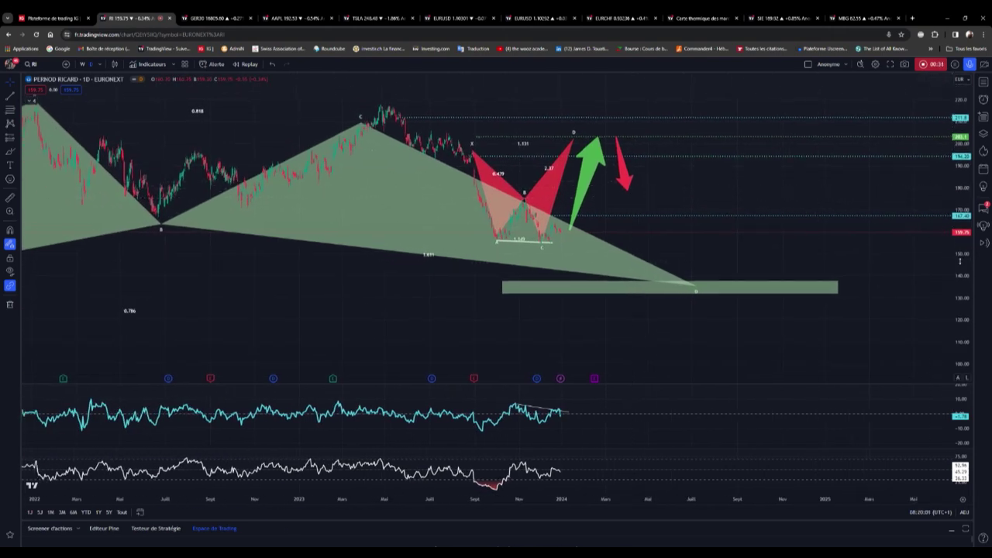
scroll(868, 189, "up", 2)
scroll(818, 149, "up", 2)
left_click_drag(238, 110, 417, 137)
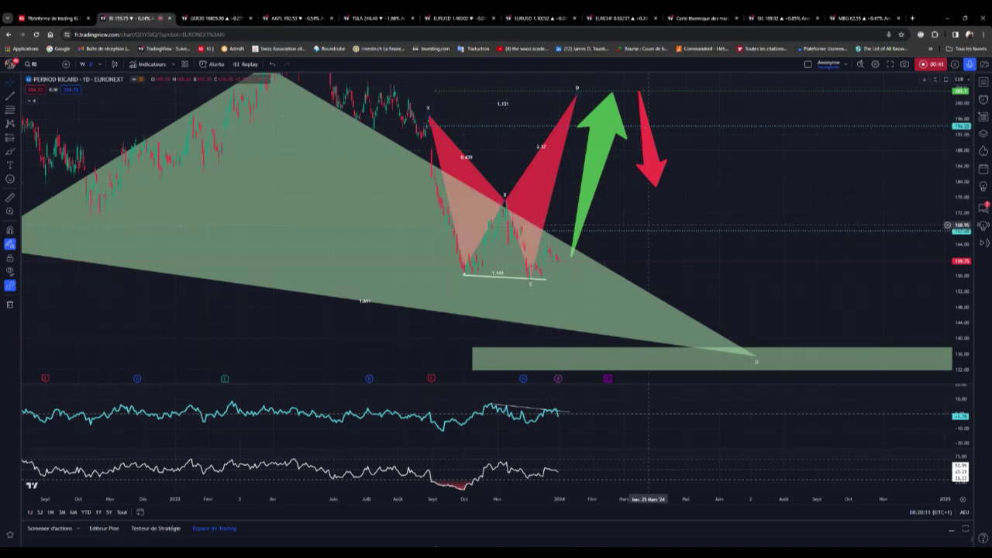
scroll(697, 225, "down", 3)
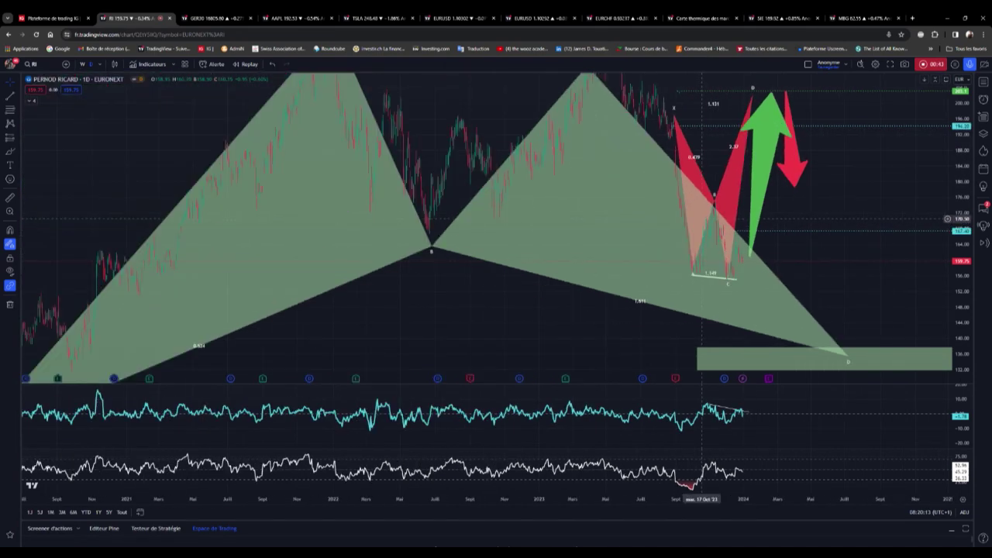
scroll(896, 275, "down", 5)
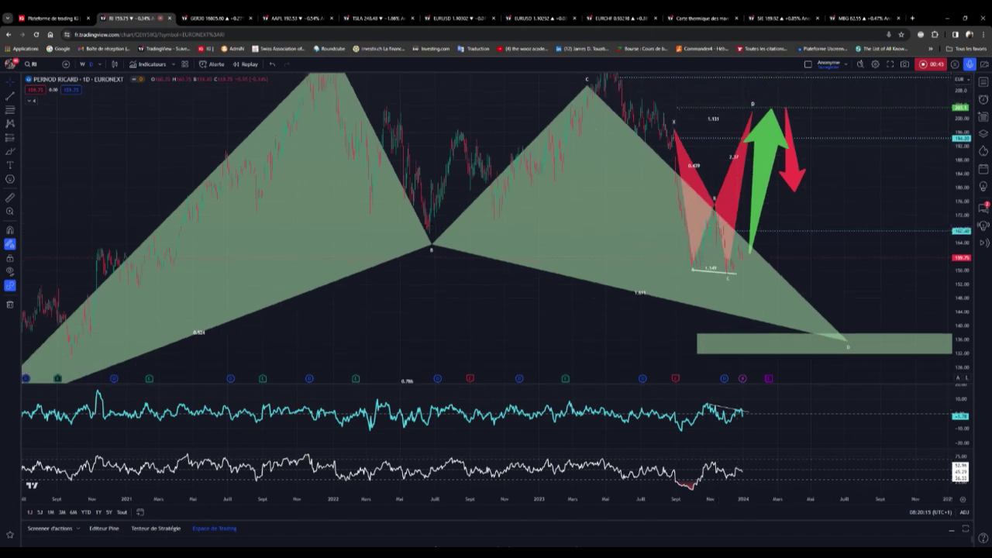
left_click_drag(896, 275, 646, 227)
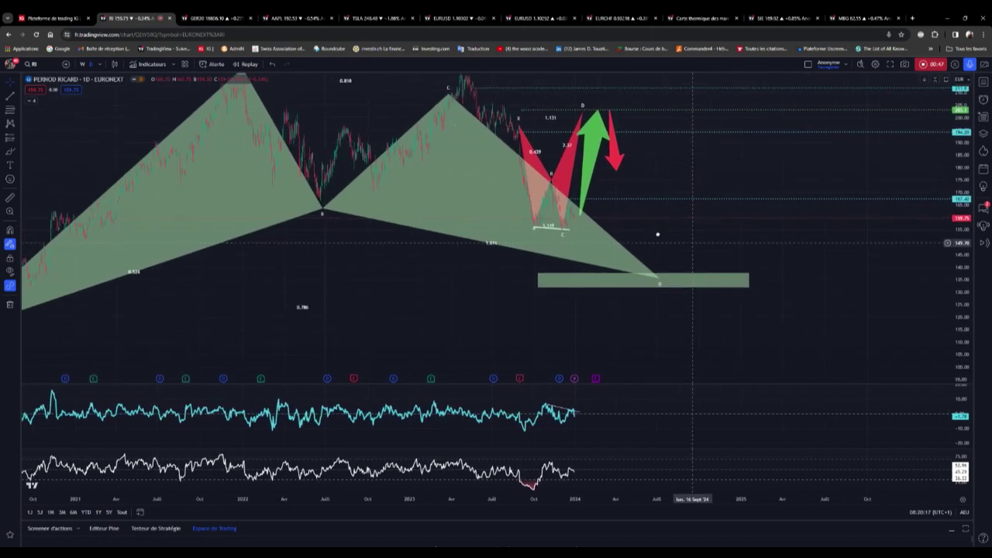
scroll(661, 233, "down", 1)
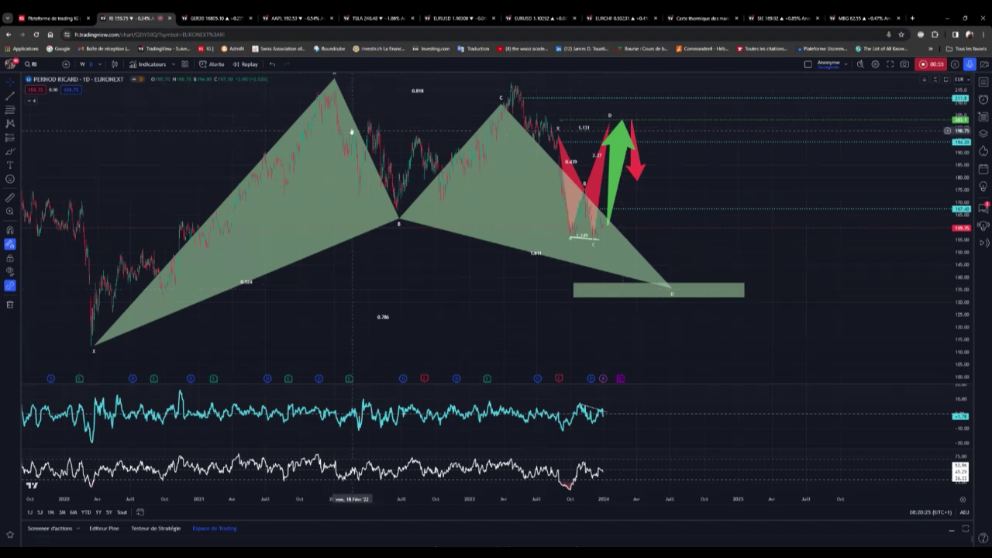
Bring up the GER30 DAX daily chart with its price scale stretched vertically.
left_click(204, 14)
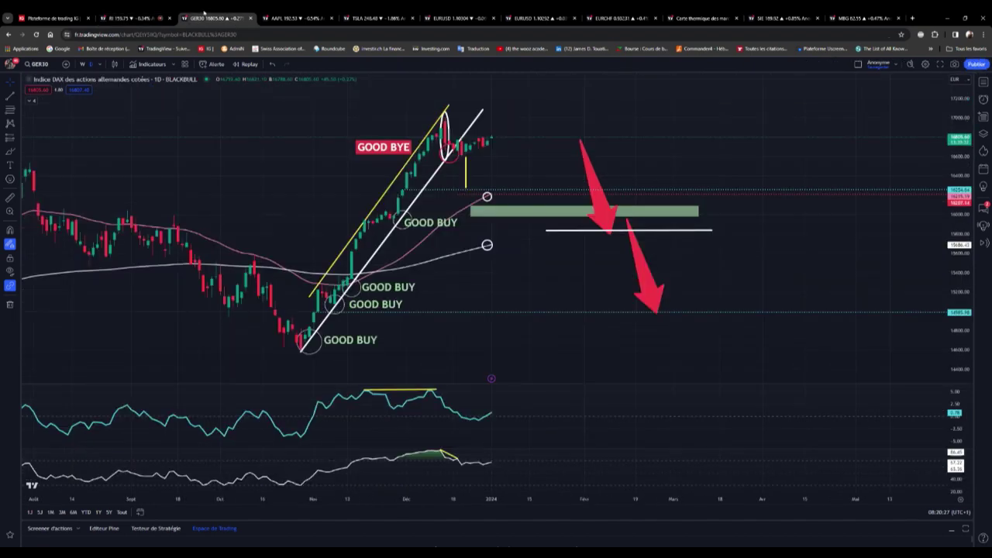
scroll(270, 153, "up", 2)
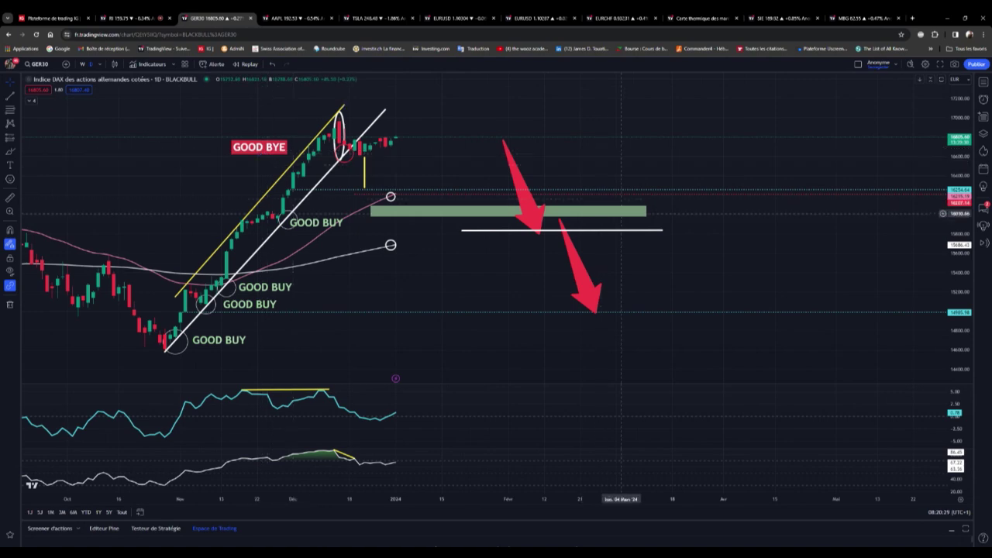
left_click_drag(956, 319, 961, 306)
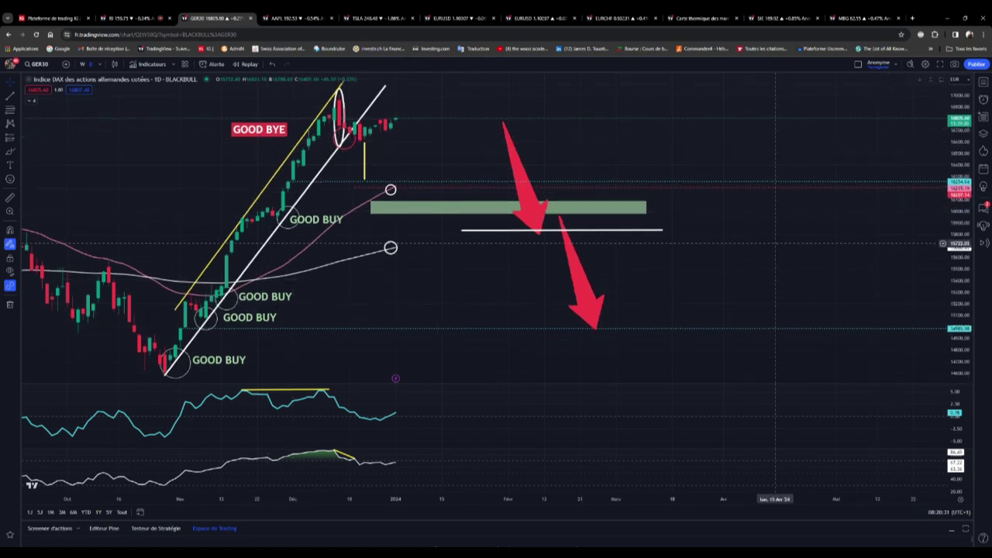
scroll(806, 271, "left", 5)
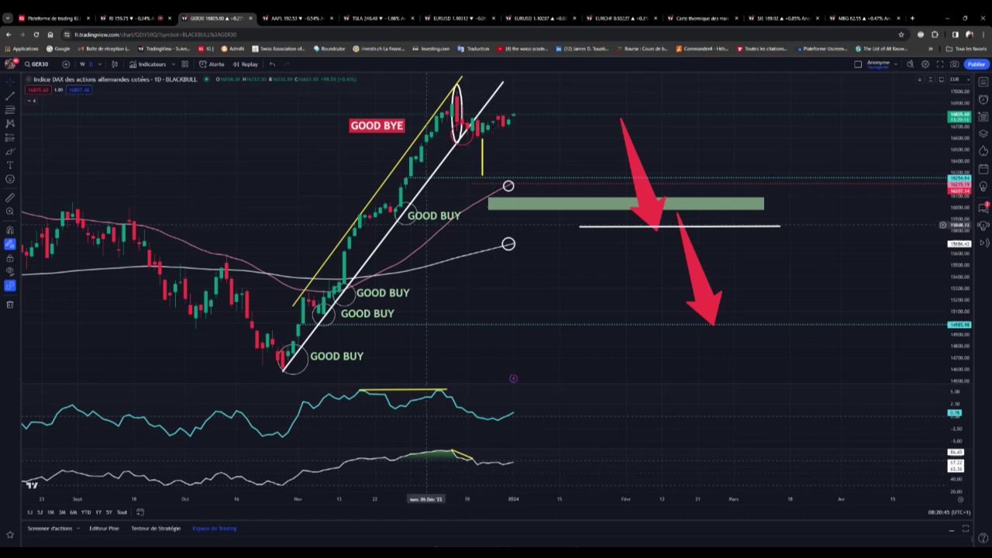
scroll(372, 188, "down", 2)
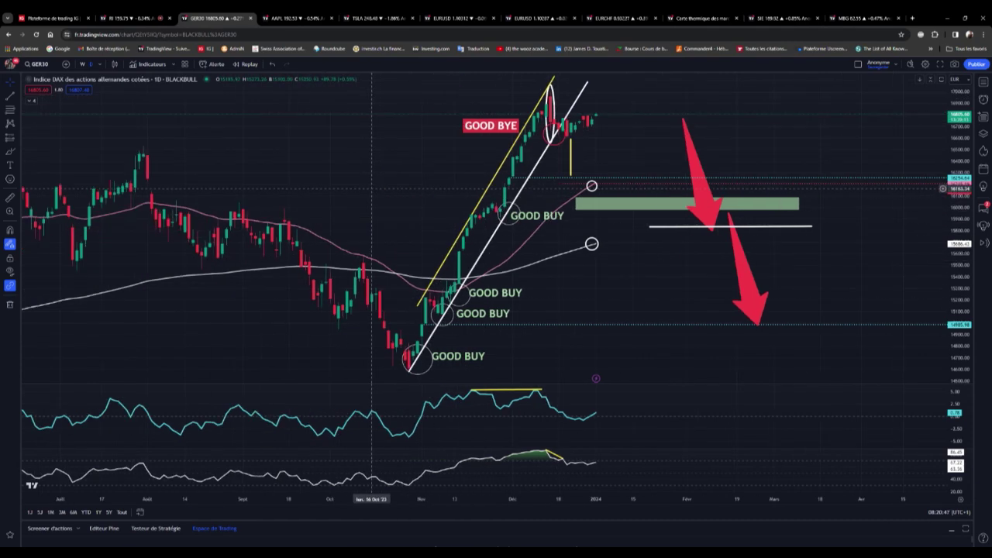
scroll(340, 182, "down", 2)
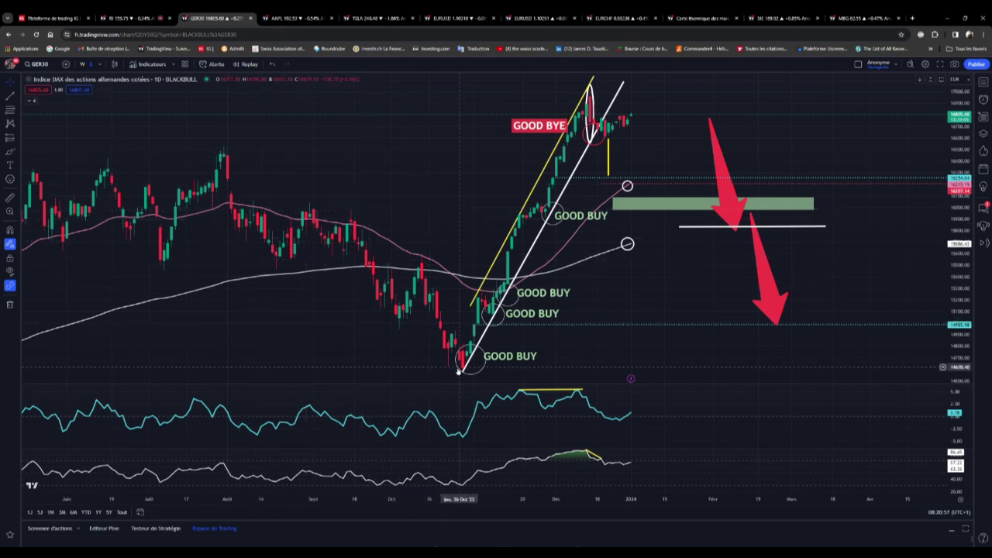
Review the DAX trendlines and arrows, then move on to the Apple AAPL chart.
scroll(587, 141, "up", 2)
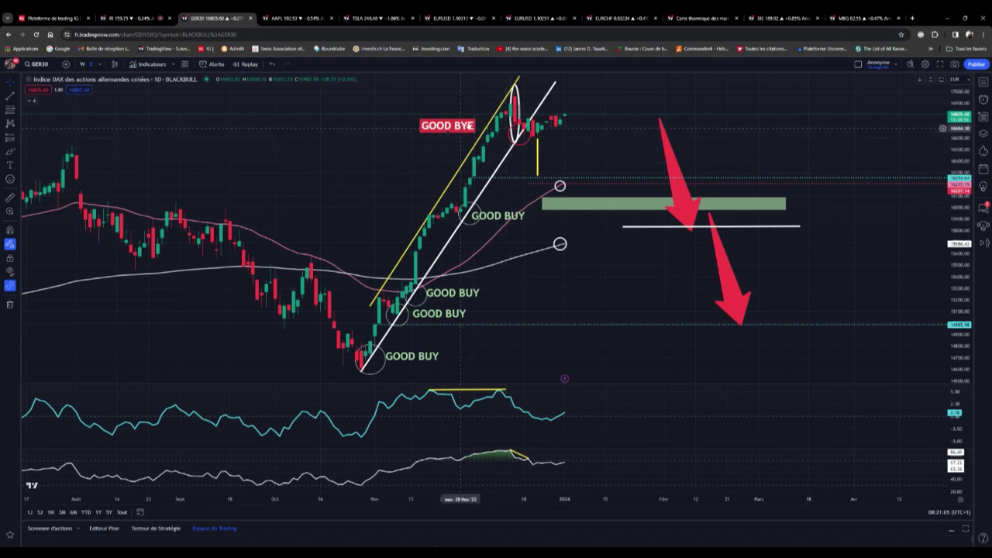
scroll(451, 163, "up", 1)
scroll(451, 163, "up", 1)
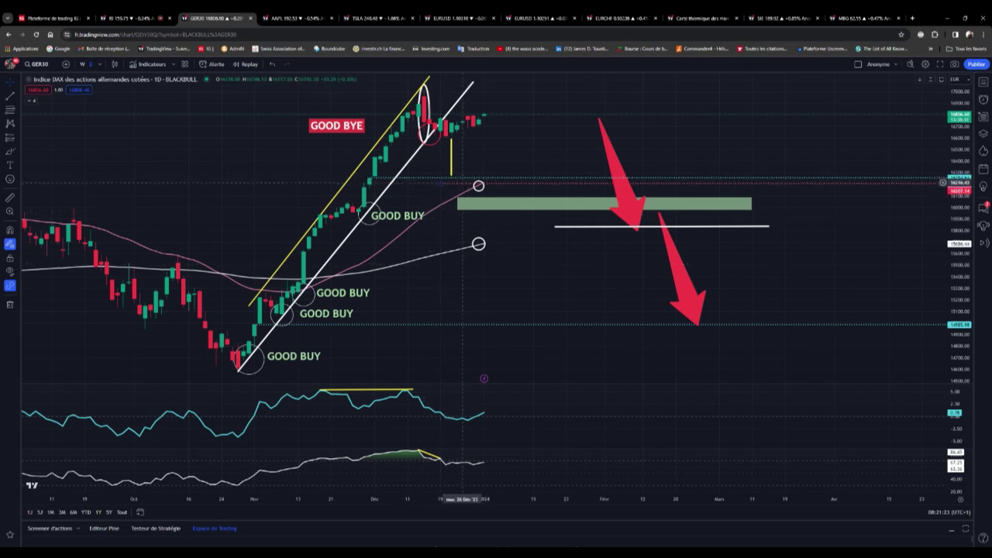
left_click_drag(511, 158, 511, 174)
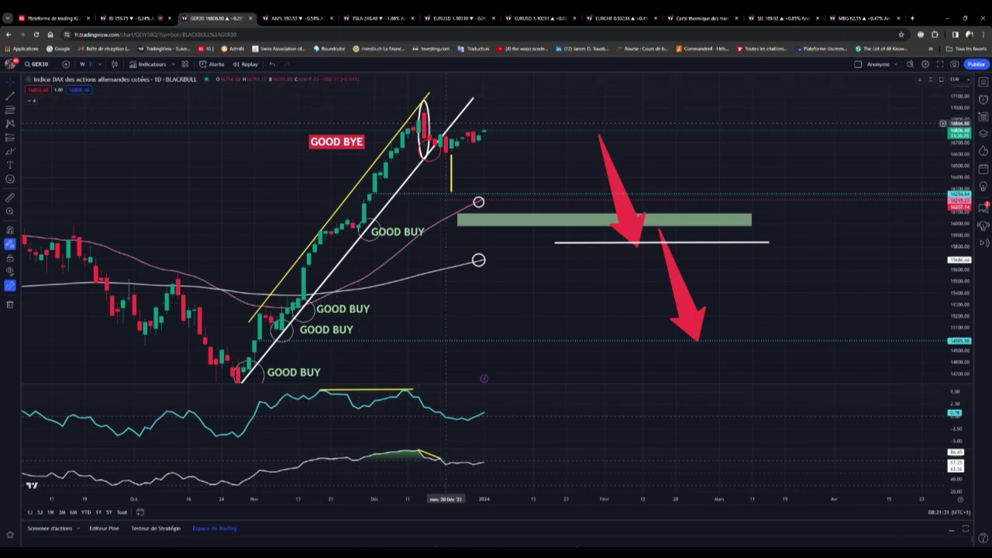
left_click(294, 15)
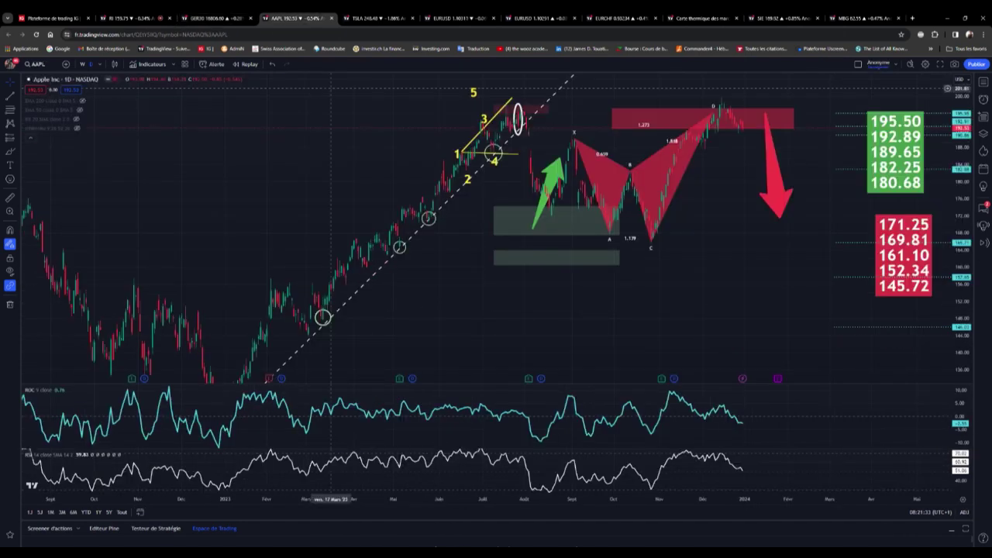
scroll(396, 168, "down", 2)
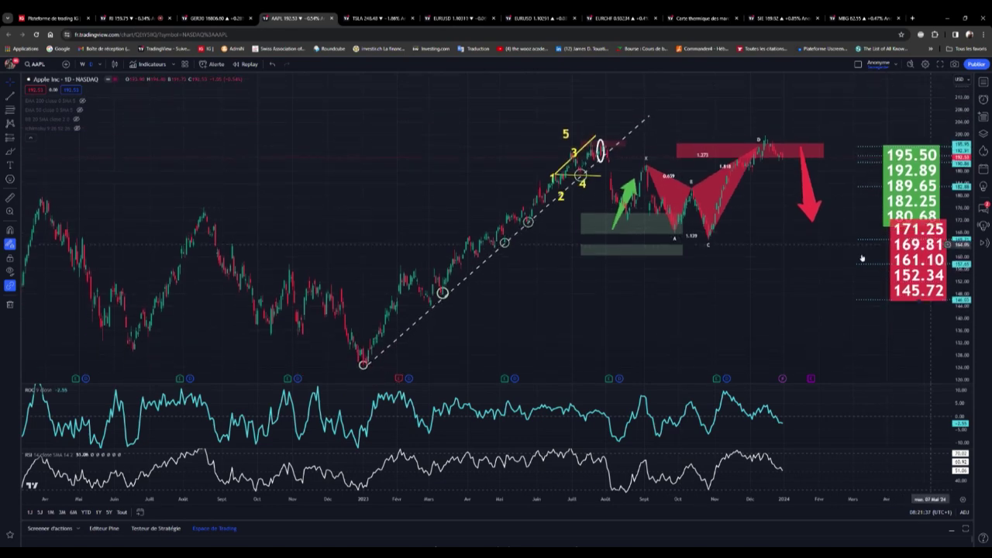
left_click_drag(861, 258, 786, 260)
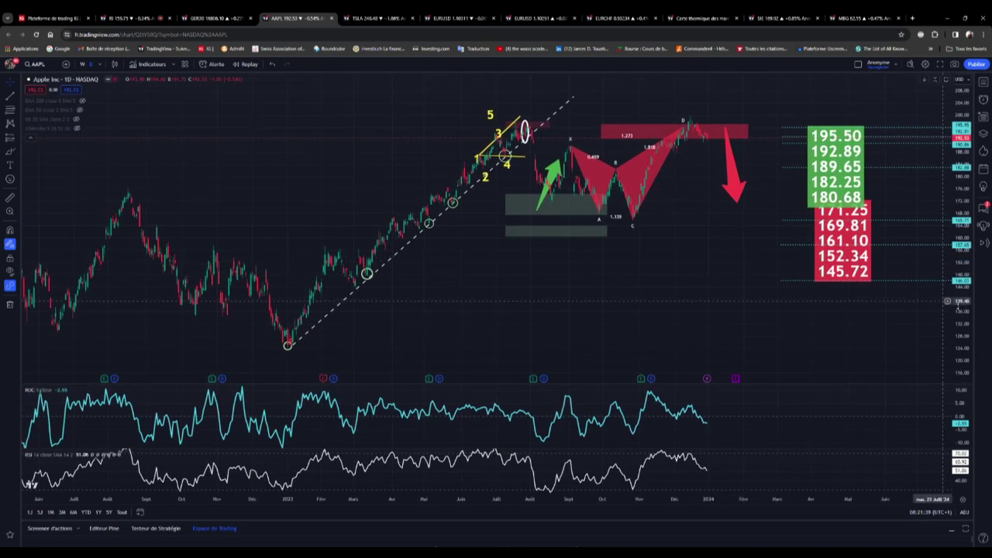
left_click_drag(958, 303, 957, 293)
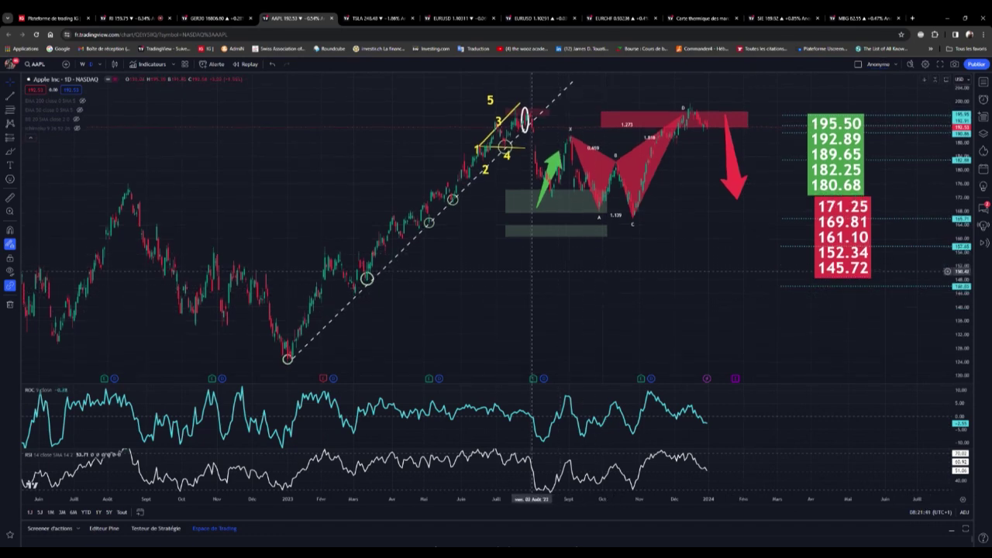
scroll(532, 271, "up", 4)
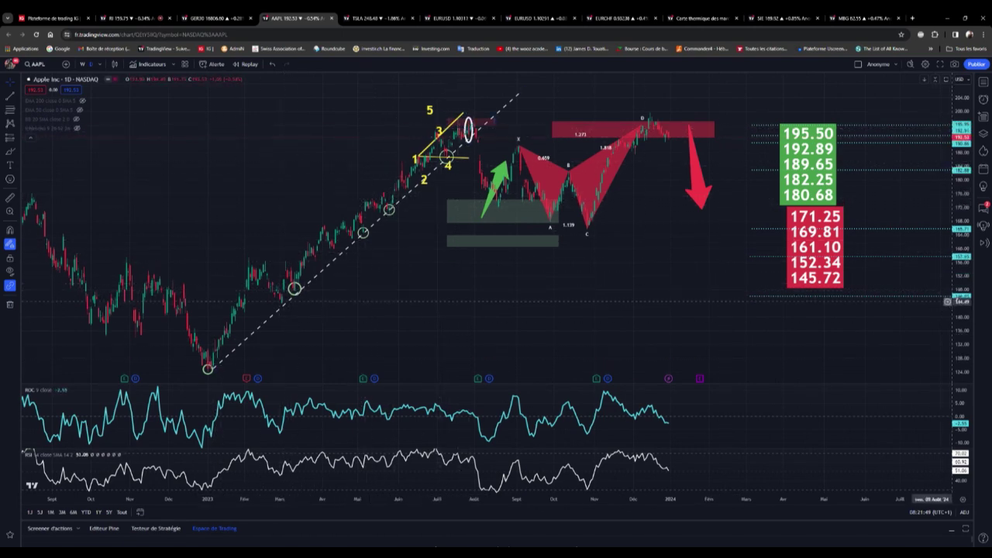
scroll(852, 304, "up", 2)
scroll(694, 311, "up", 2)
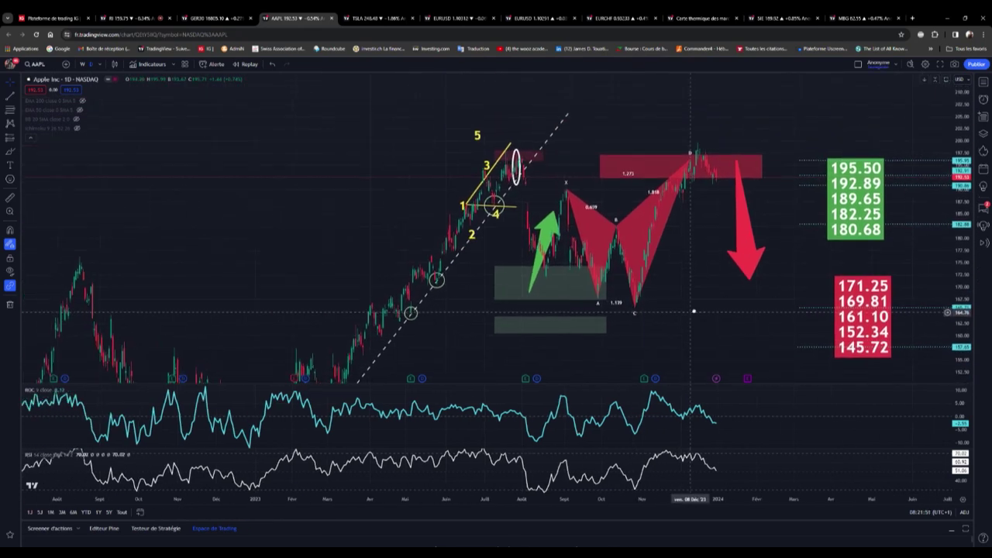
scroll(694, 311, "up", 1)
scroll(674, 233, "up", 1)
scroll(653, 129, "up", 1)
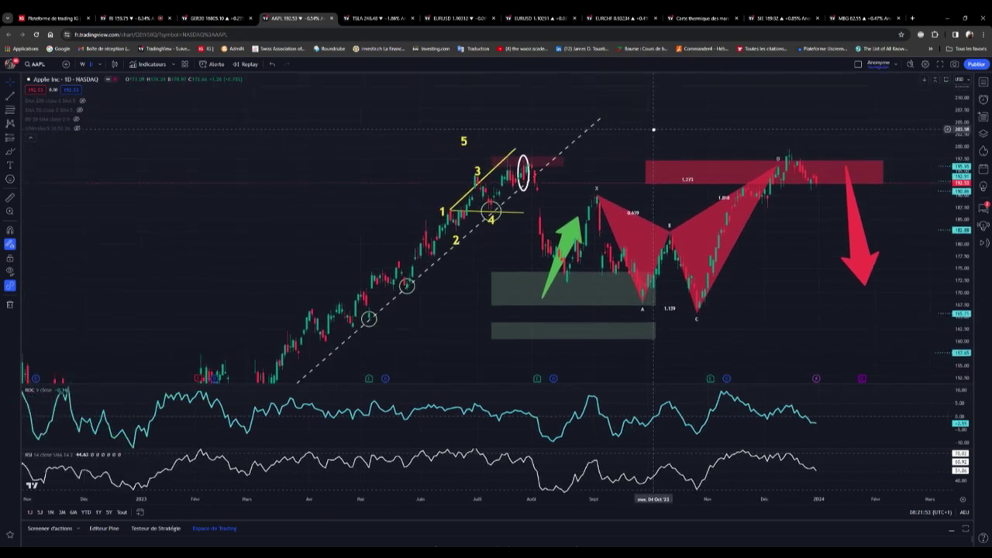
scroll(620, 147, "up", 1)
scroll(574, 163, "up", 1)
scroll(526, 182, "up", 2)
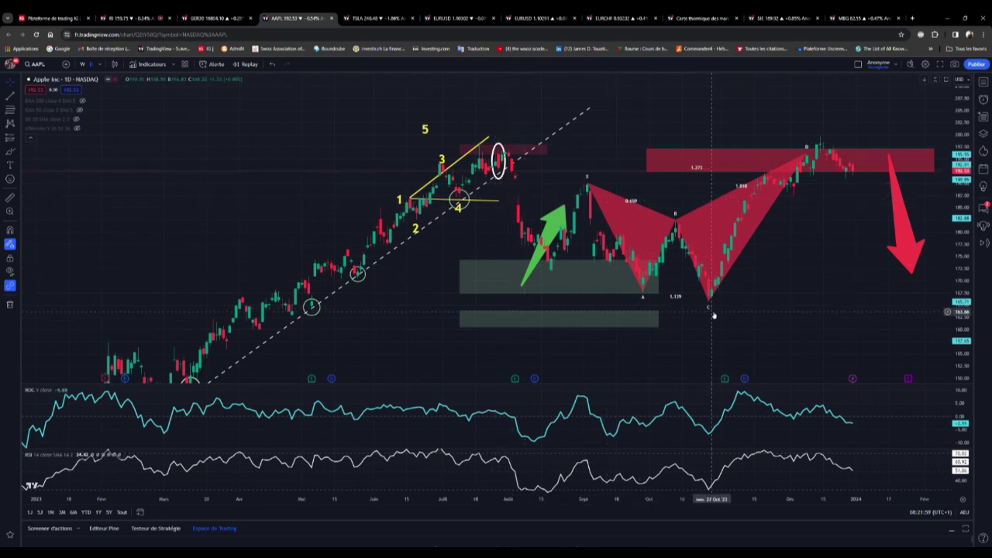
scroll(682, 287, "right", 1)
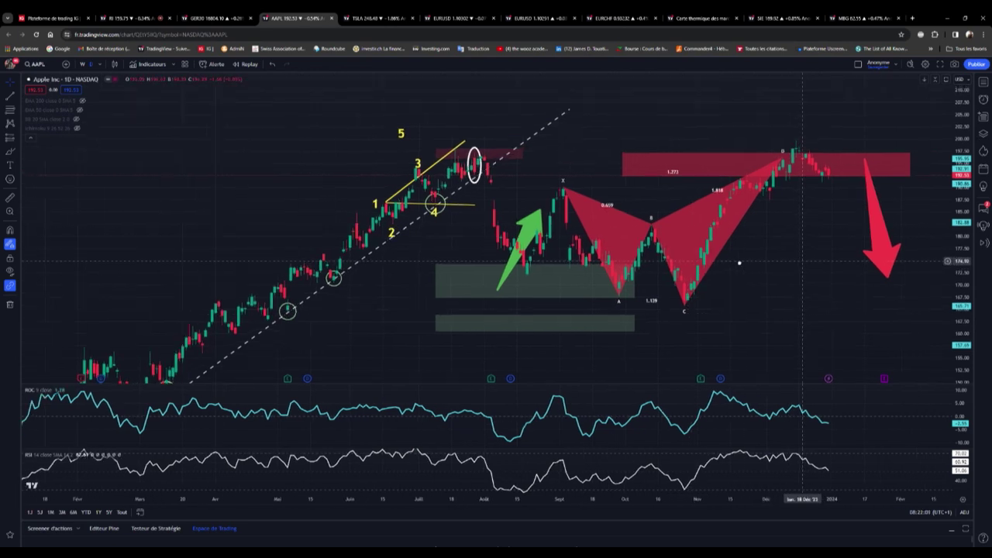
scroll(640, 247, "right", 5)
scroll(640, 247, "right", 1)
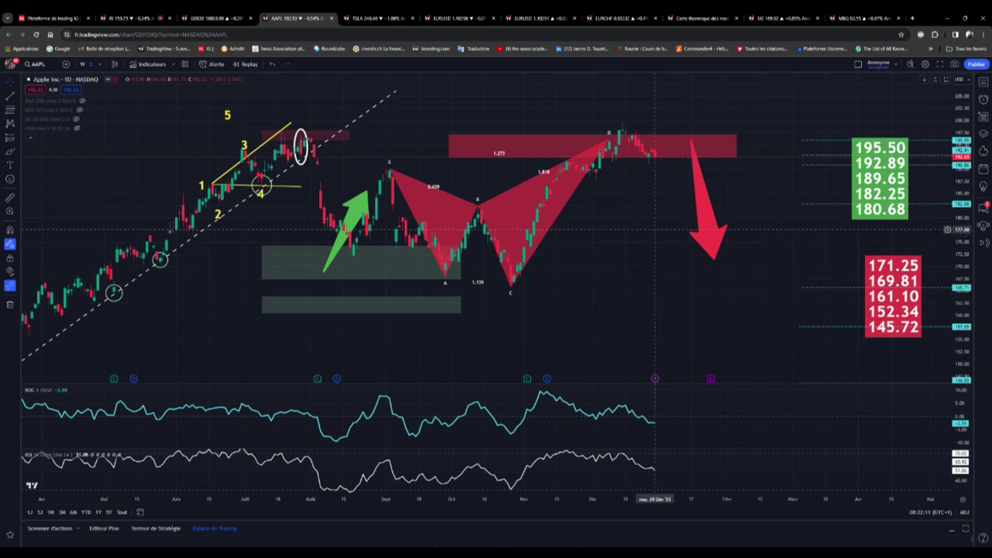
left_click(368, 14)
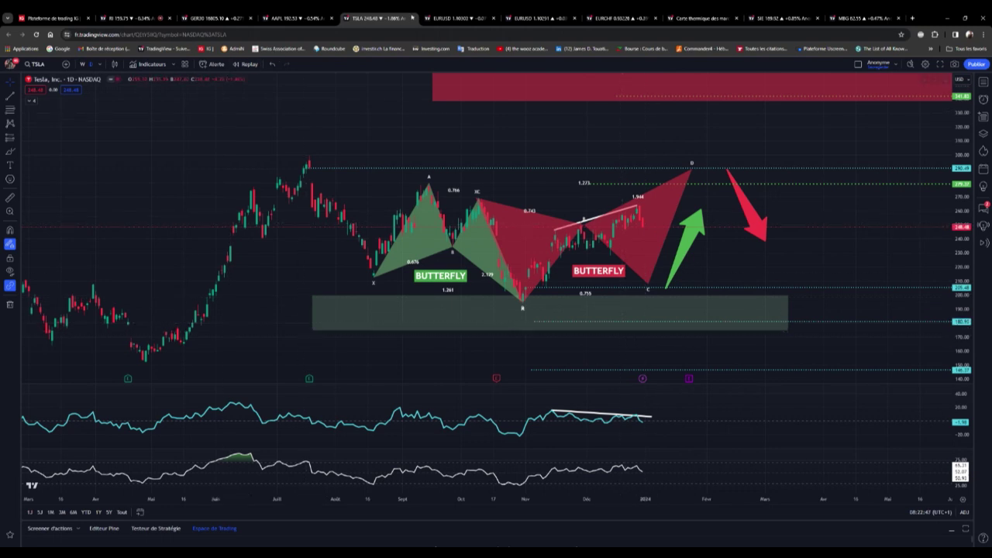
Show the EUR/USD chart zoomed out with the price scale compressed to fit the pattern.
left_click(450, 16)
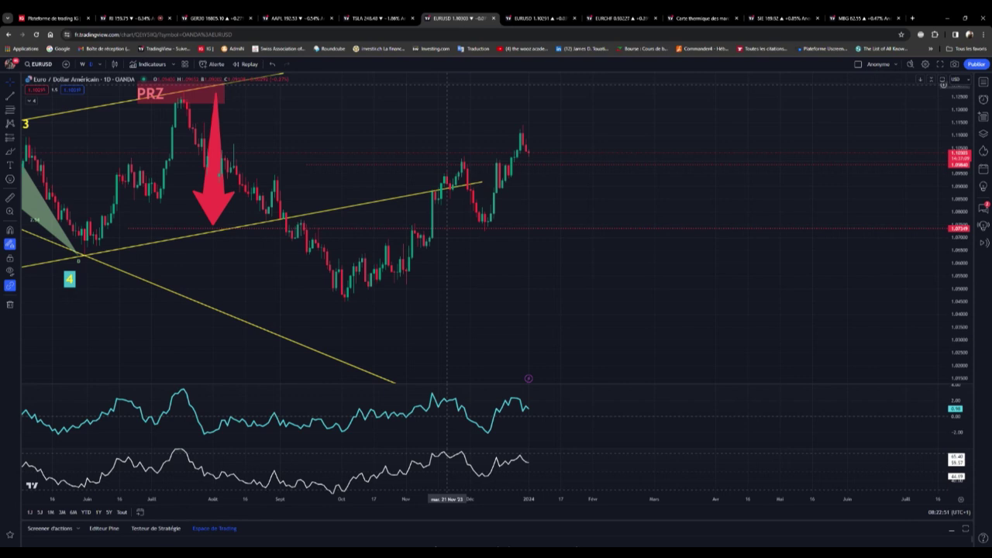
scroll(446, 108, "down", 2)
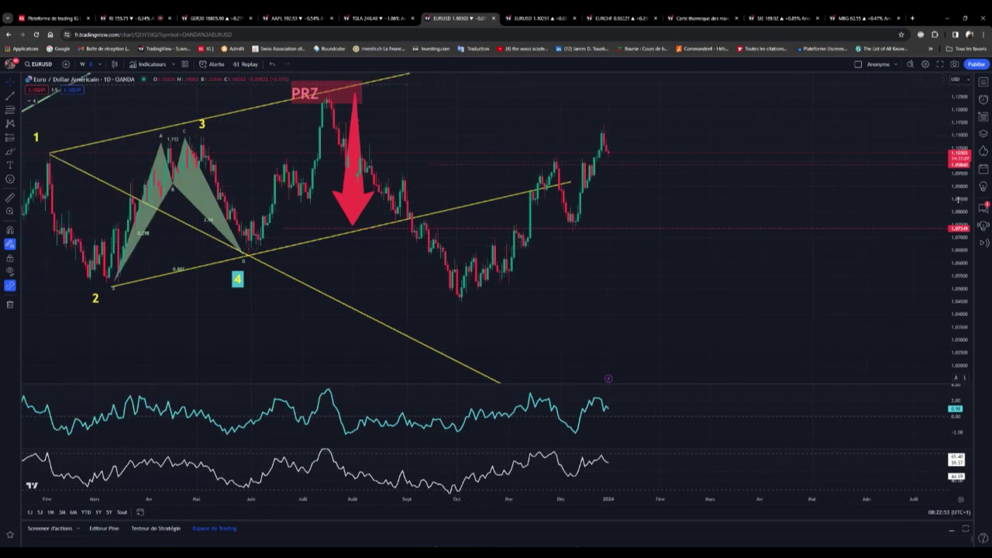
left_click_drag(959, 199, 963, 277)
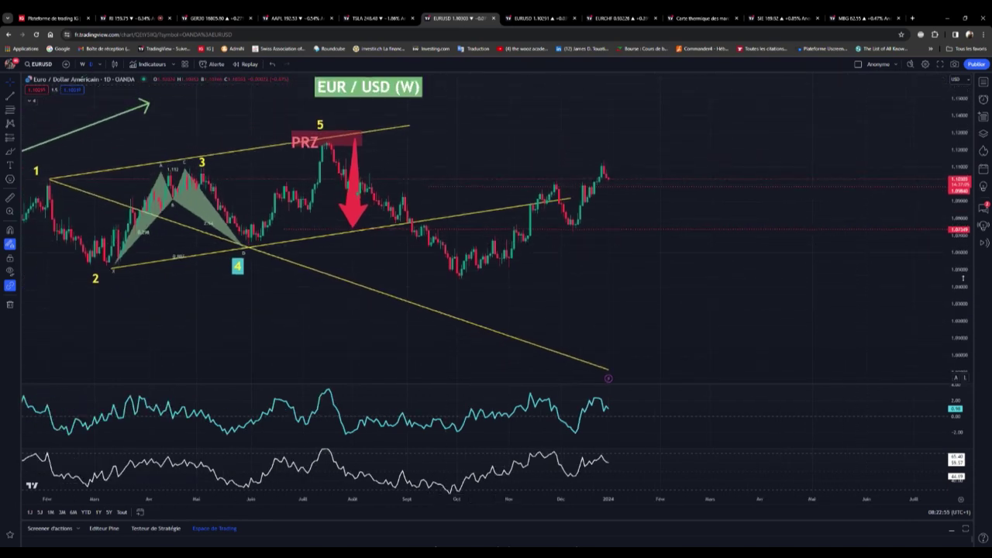
scroll(790, 257, "down", 2)
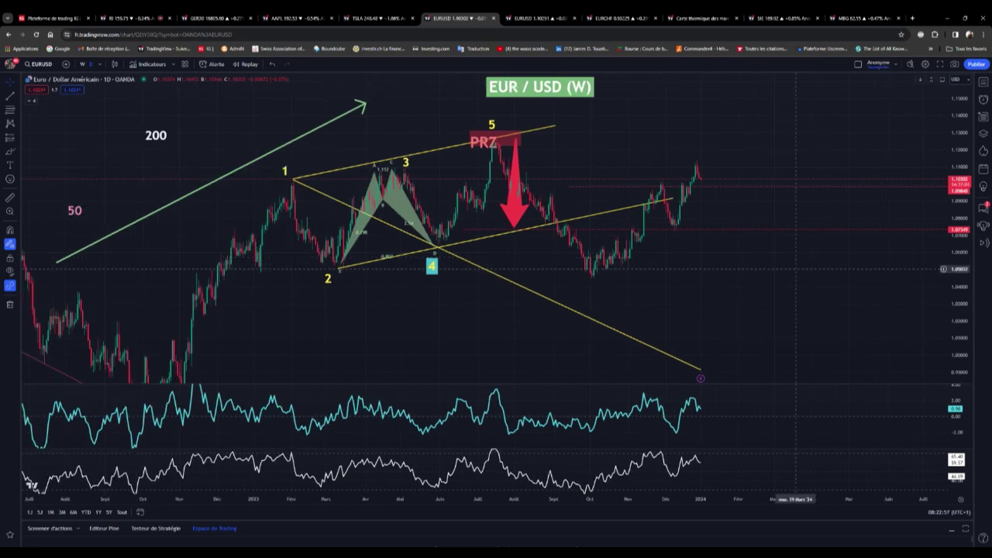
scroll(796, 269, "up", 1)
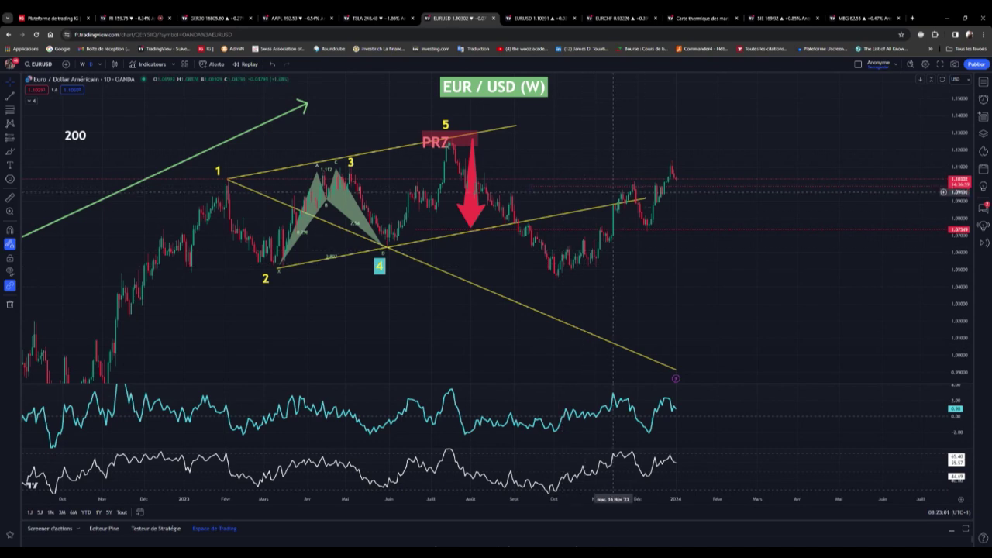
scroll(613, 191, "up", 1)
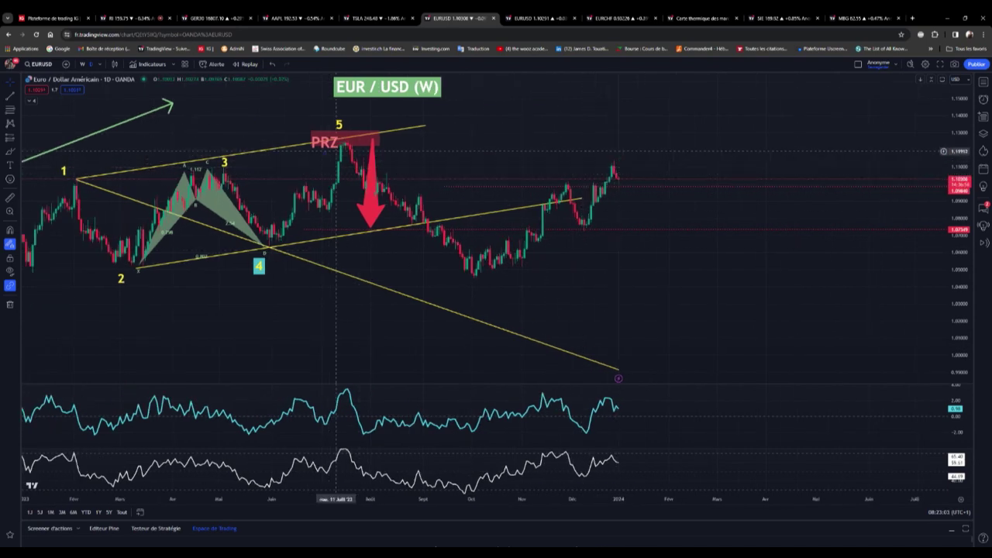
Move the upper yellow trendline along the recent highs and the lower one onto recent prices.
left_click_drag(280, 148, 617, 163)
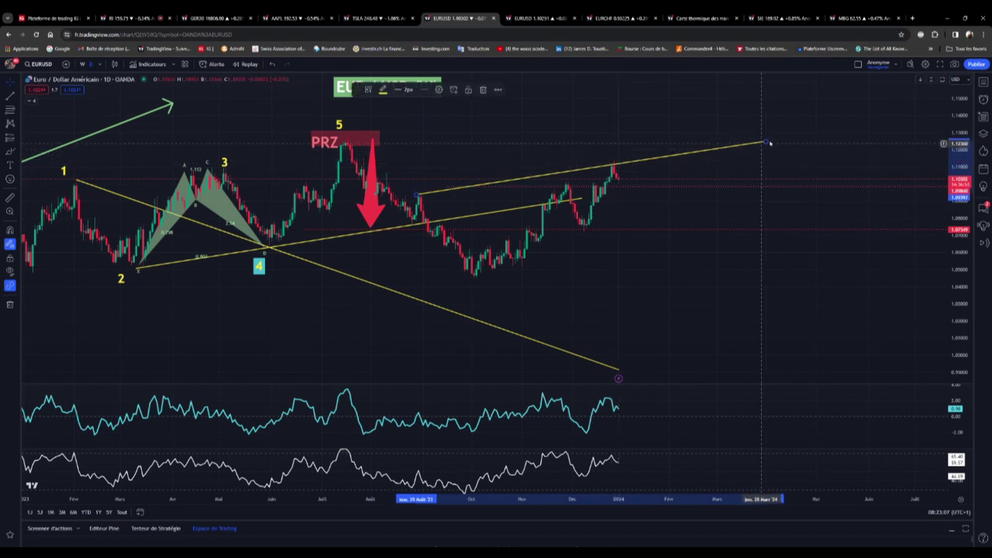
mouse_move(770, 143)
left_mouse_down()
mouse_move(776, 154)
mouse_move(764, 153)
mouse_move(775, 169)
left_mouse_up()
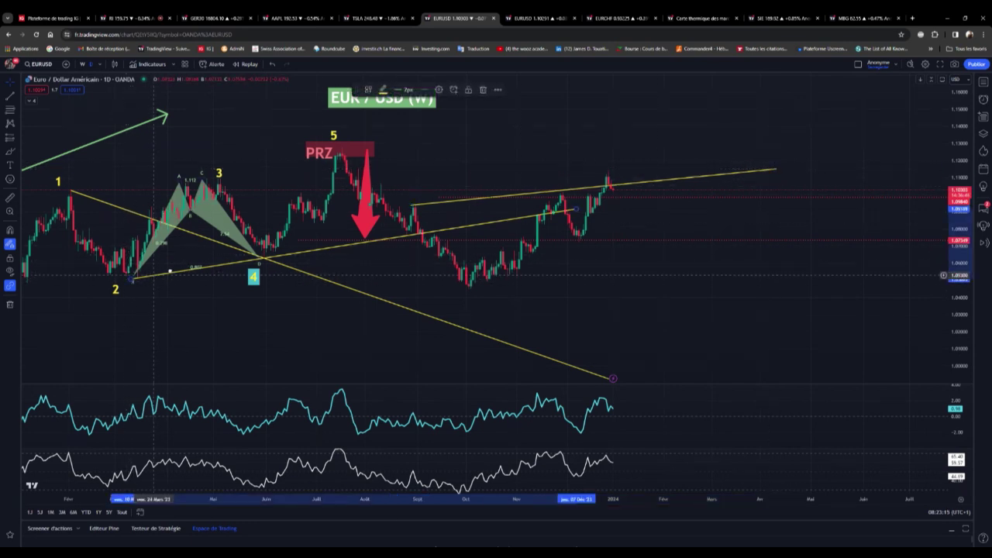
mouse_move(155, 277)
left_mouse_down()
mouse_move(447, 246)
mouse_move(434, 205)
left_mouse_up()
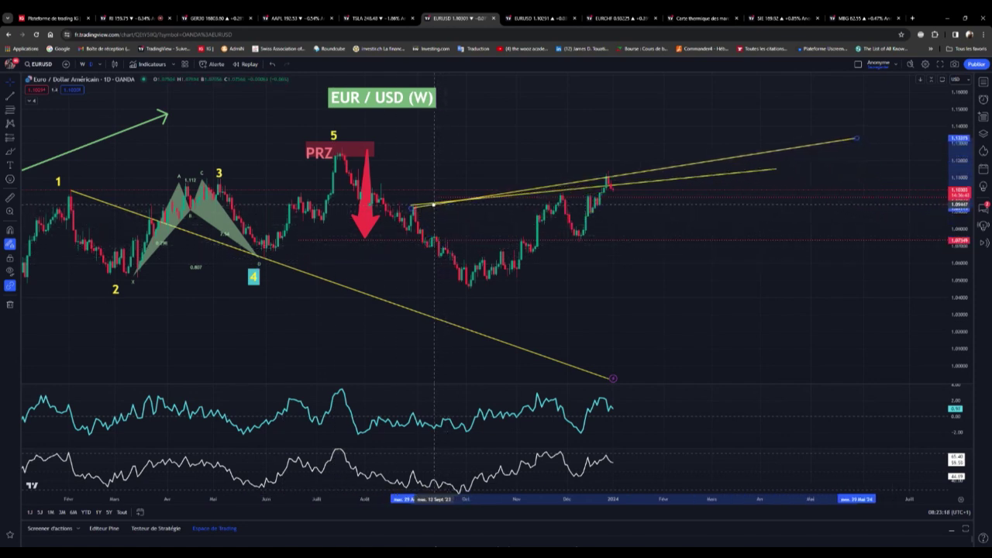
left_click(514, 189)
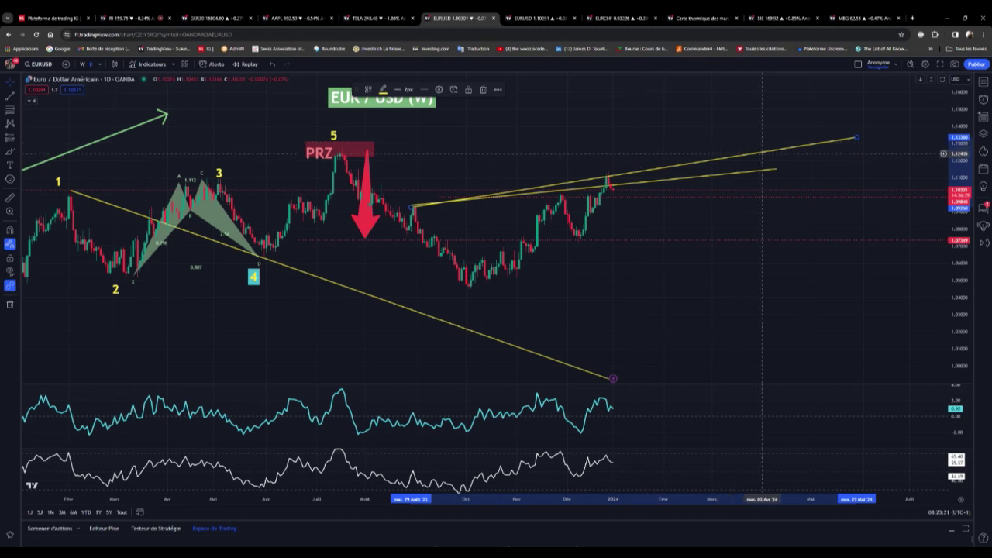
left_click_drag(859, 138, 829, 292)
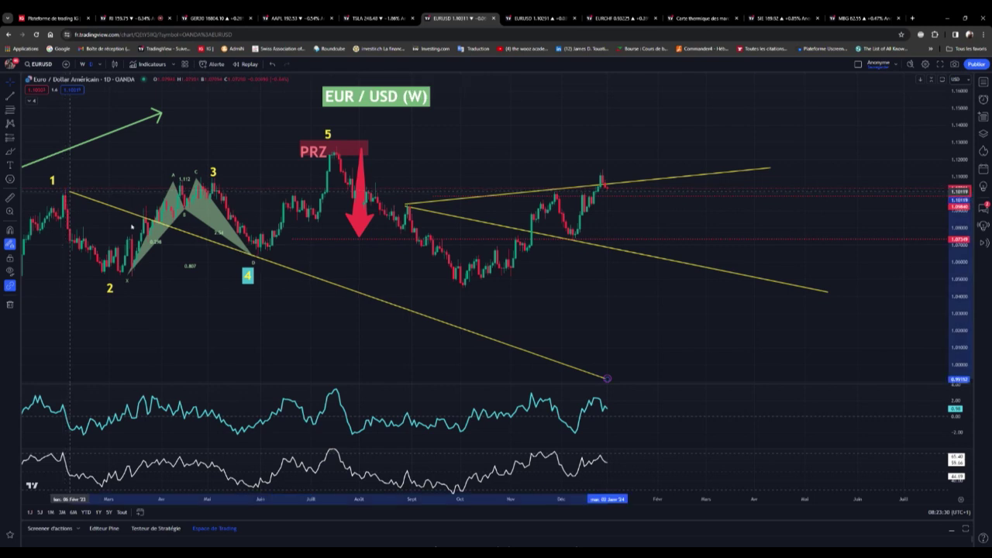
Redraw the long trendline from the October low to recent highs and move the red arrow beside the latest candles.
left_click_drag(68, 190, 461, 286)
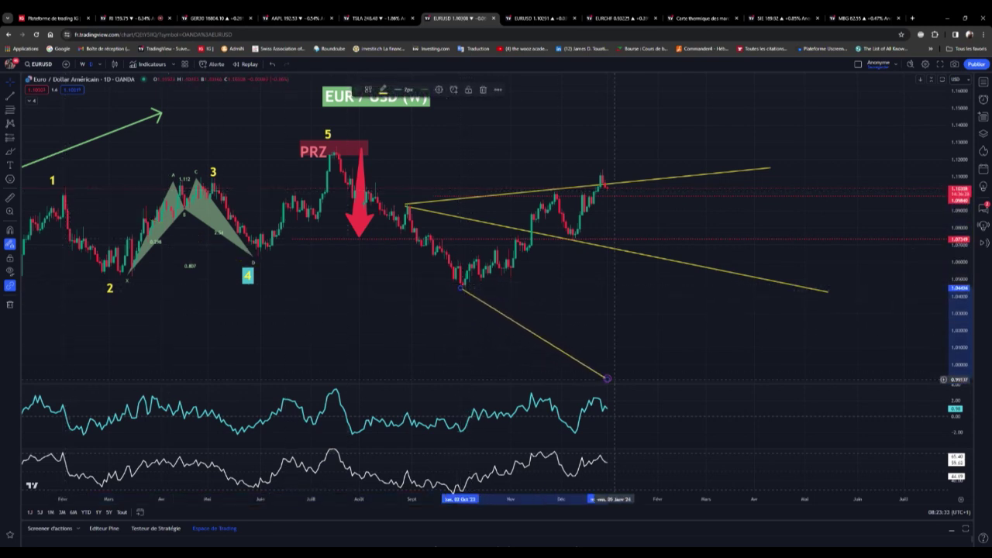
mouse_move(610, 377)
left_mouse_down()
mouse_move(709, 261)
mouse_move(794, 197)
mouse_move(838, 129)
left_mouse_up()
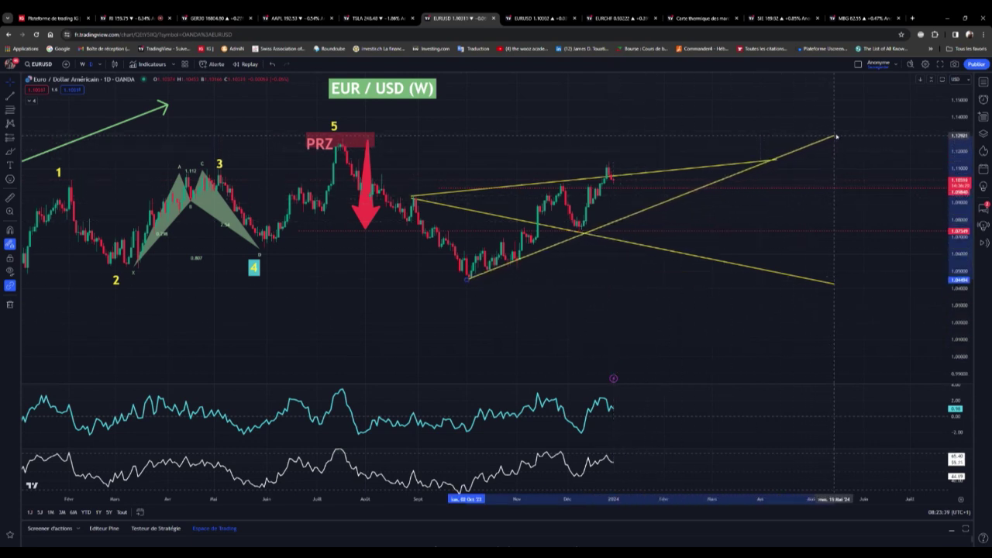
left_click(701, 151)
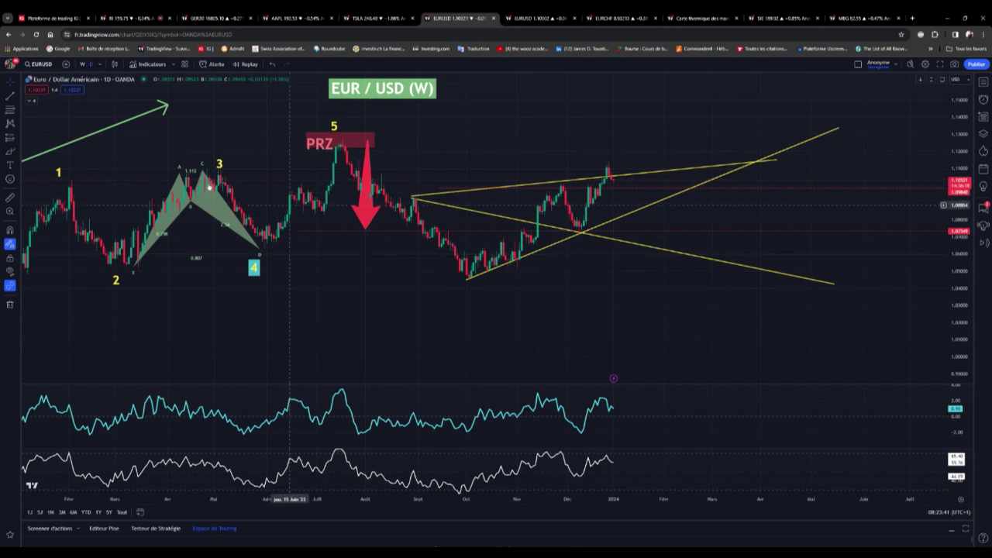
left_click_drag(361, 203, 618, 239)
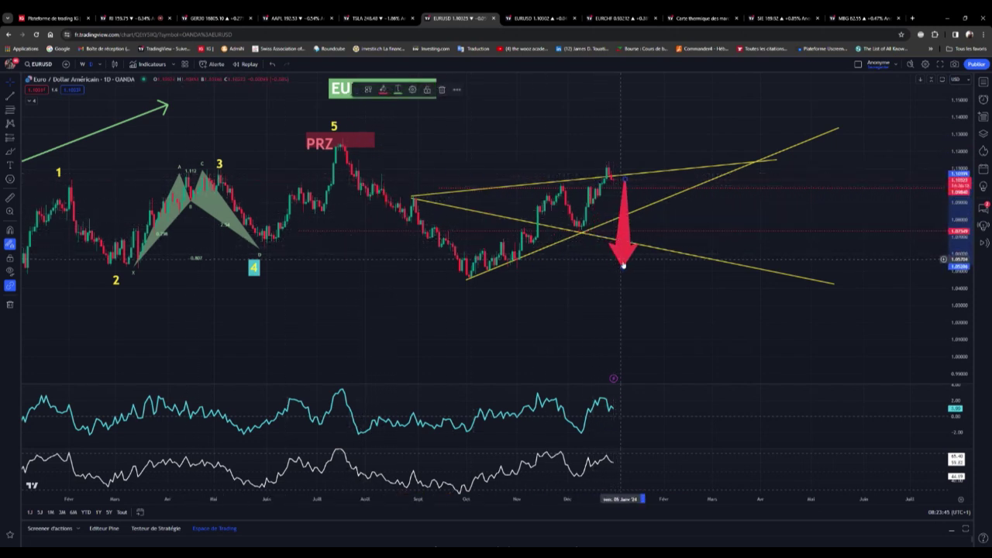
Shorten the red down arrow, deselect it, and switch to the next EUR/USD chart with Ctrl+Tab.
left_click_drag(623, 267, 623, 221)
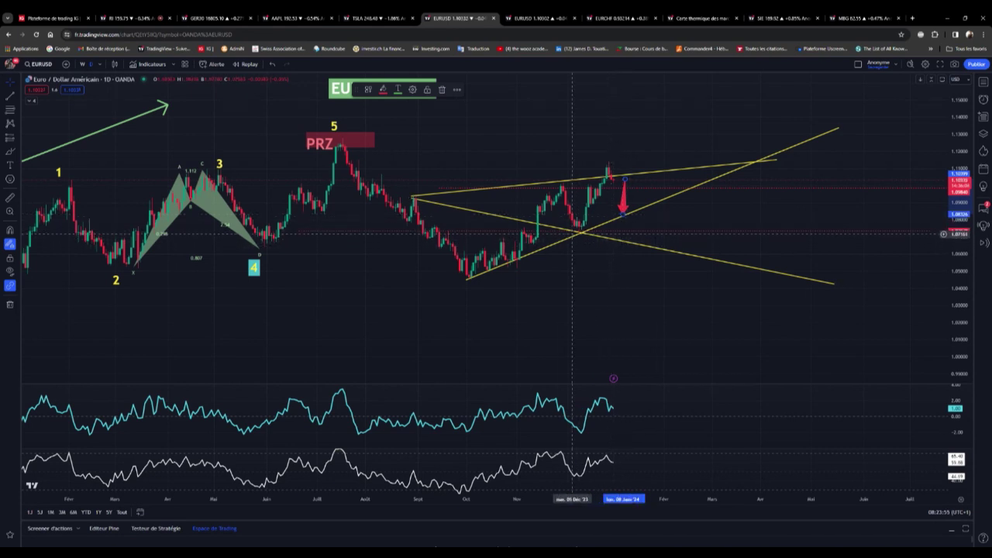
right_click(560, 232)
left_click(529, 232)
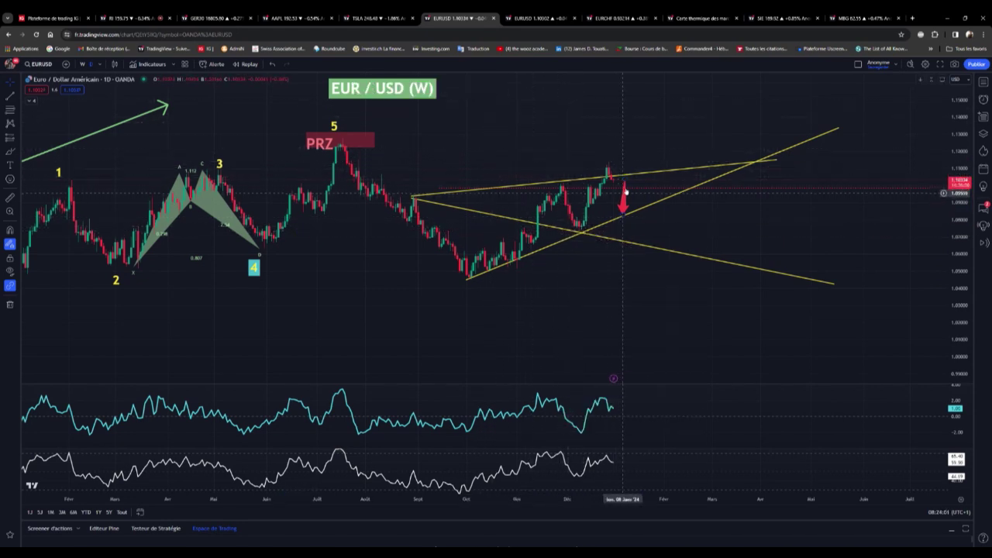
key("ctrl+Tab")
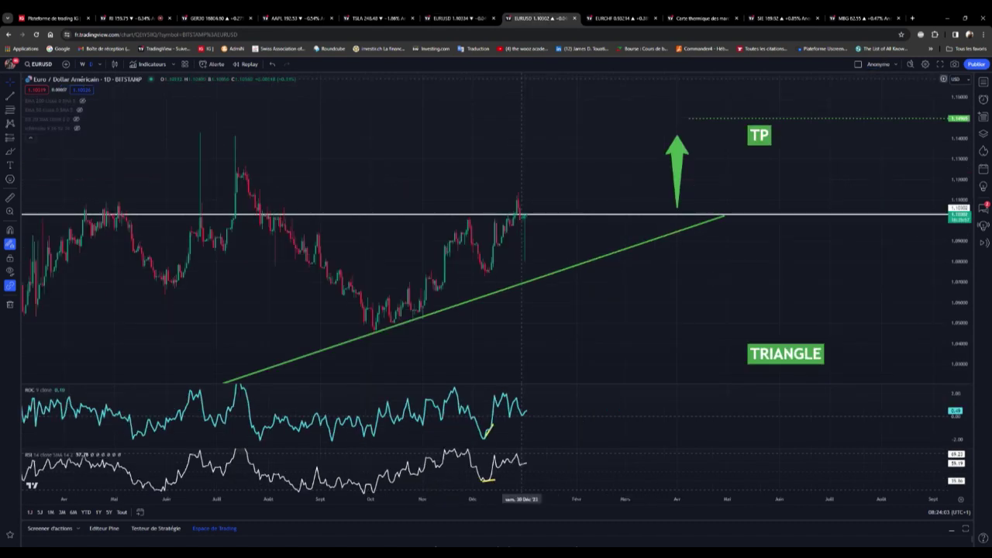
Zoom out the BITSTAMP EUR/USD chart to show the upper red zone and targets, then open EUR/CHF.
scroll(527, 173, "down", 2)
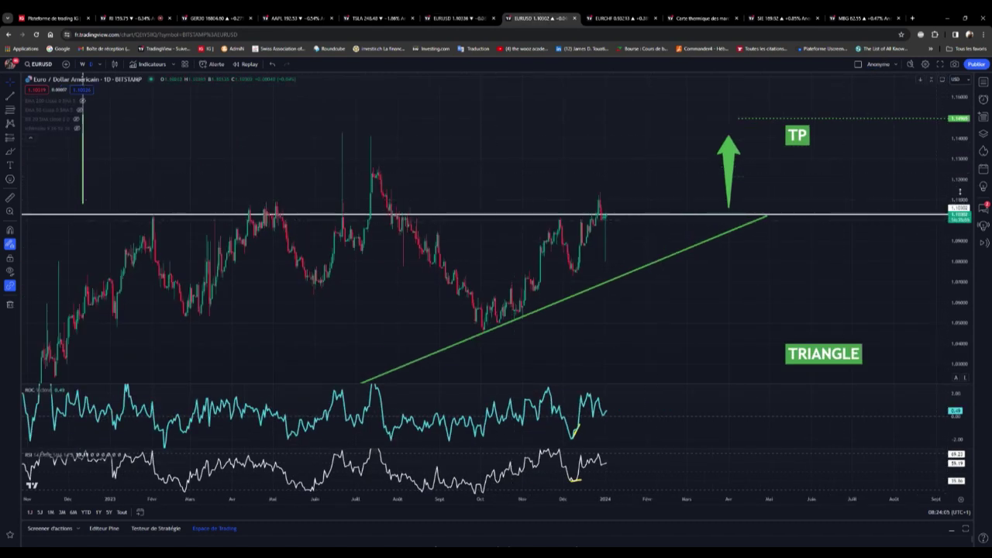
scroll(868, 266, "down", 2)
scroll(868, 266, "down", 2)
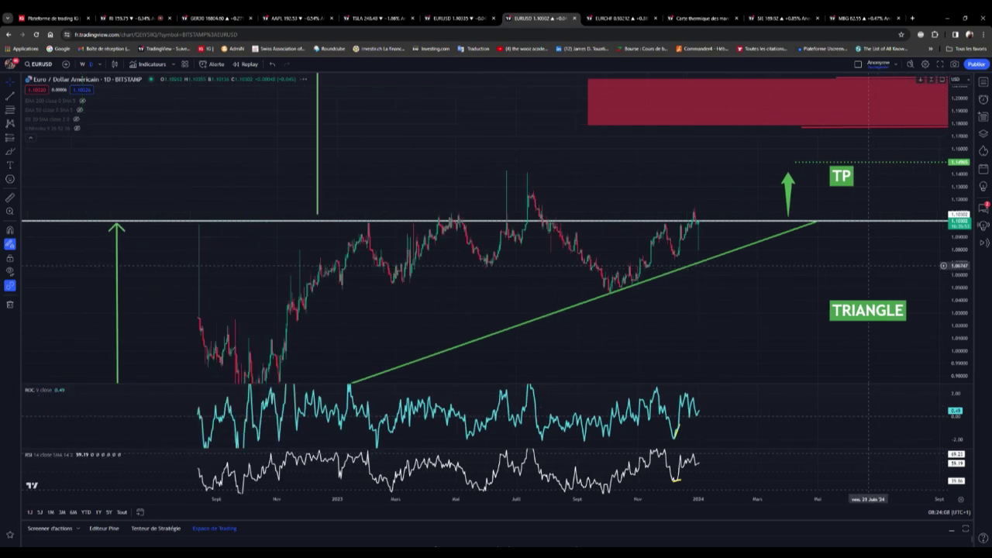
left_click_drag(739, 323, 610, 392)
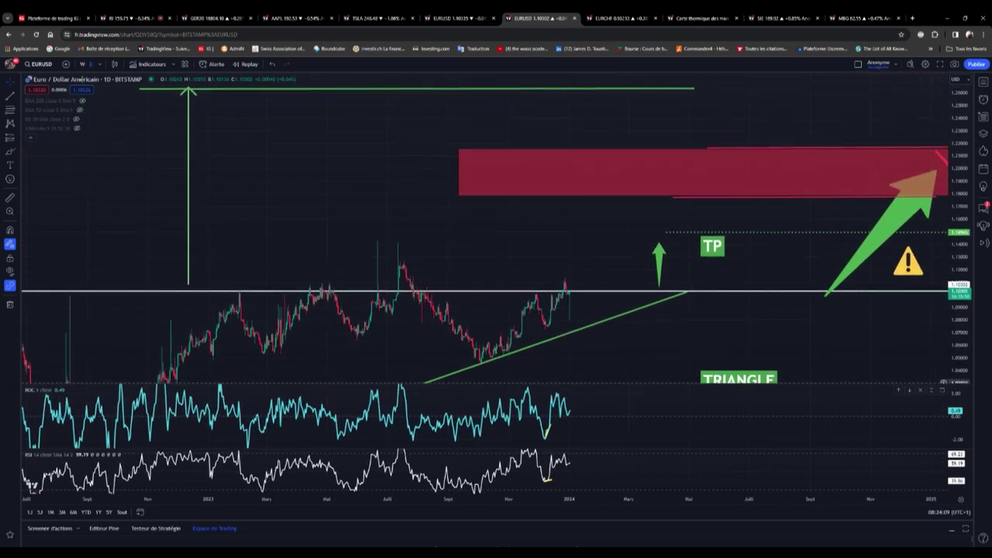
left_click_drag(680, 310, 668, 287)
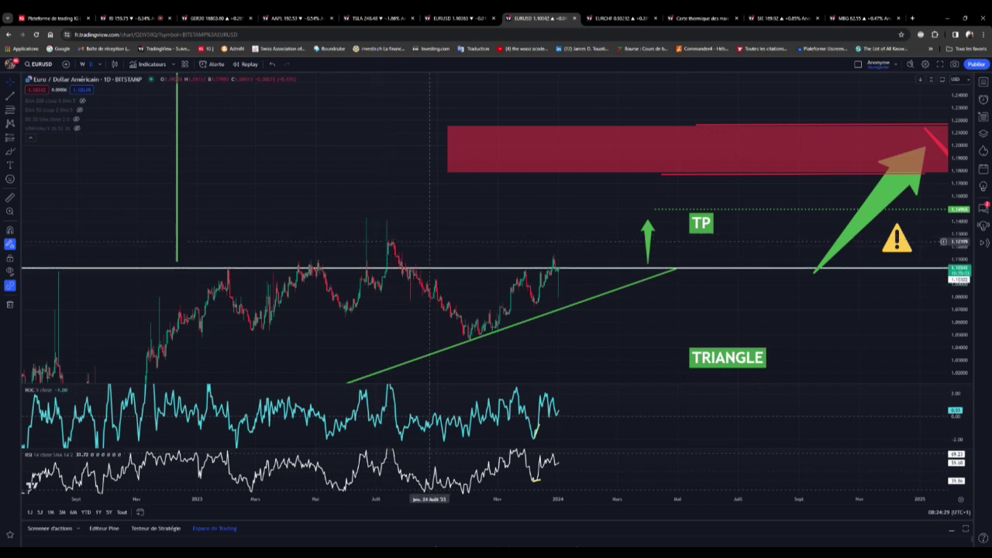
left_click(628, 13)
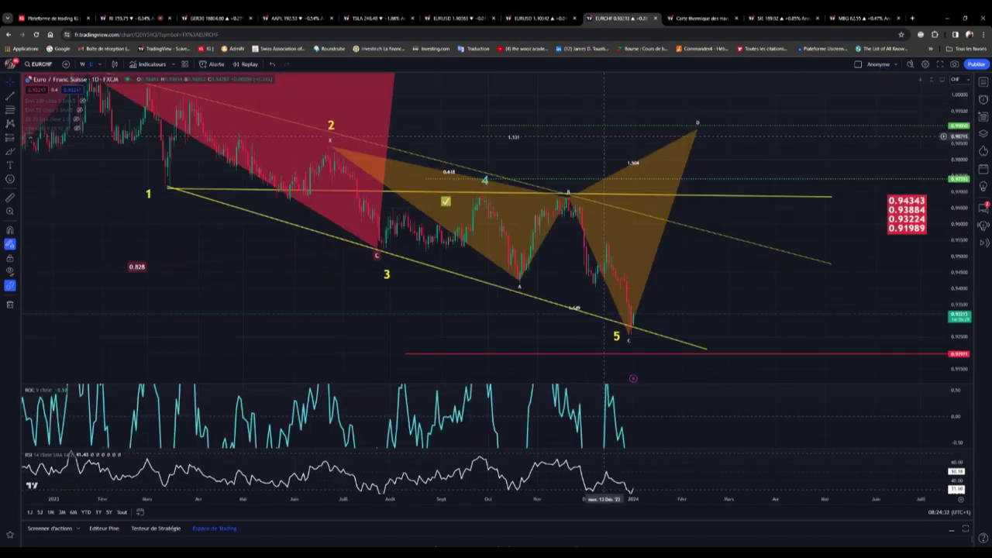
Draw a green arrow from the wave-5 low up toward the upper channel line.
scroll(462, 199, "down", 2)
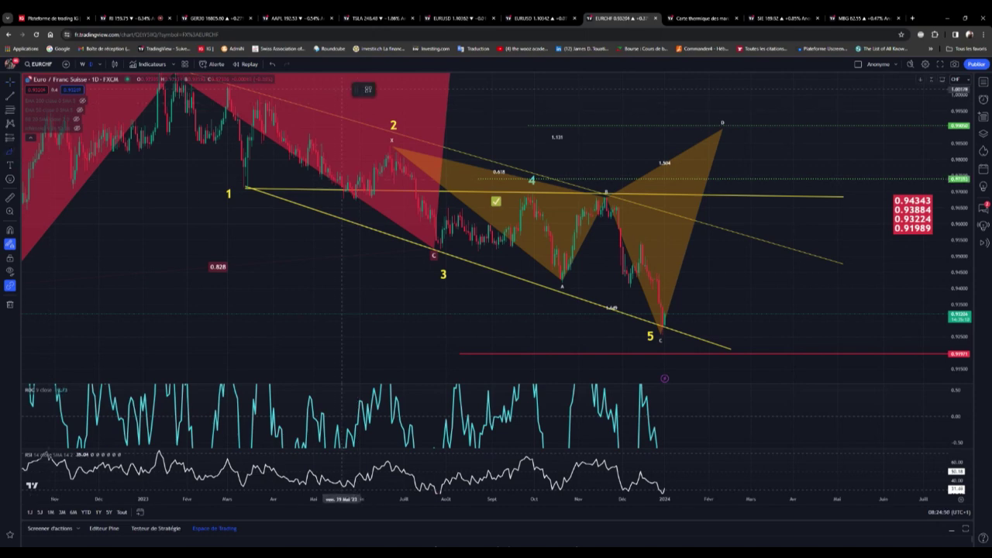
left_click(16, 151)
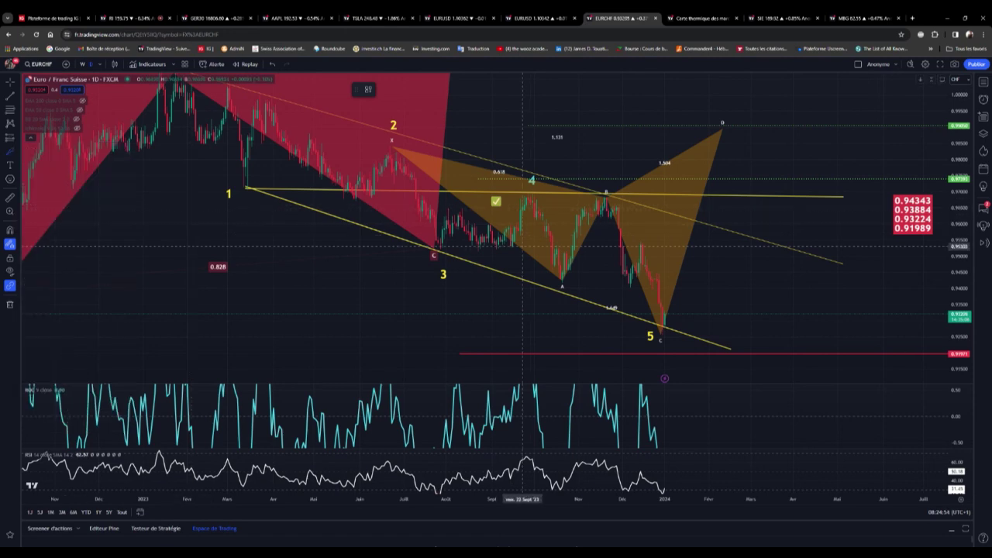
left_click(50, 206)
left_click_drag(691, 312, 694, 226)
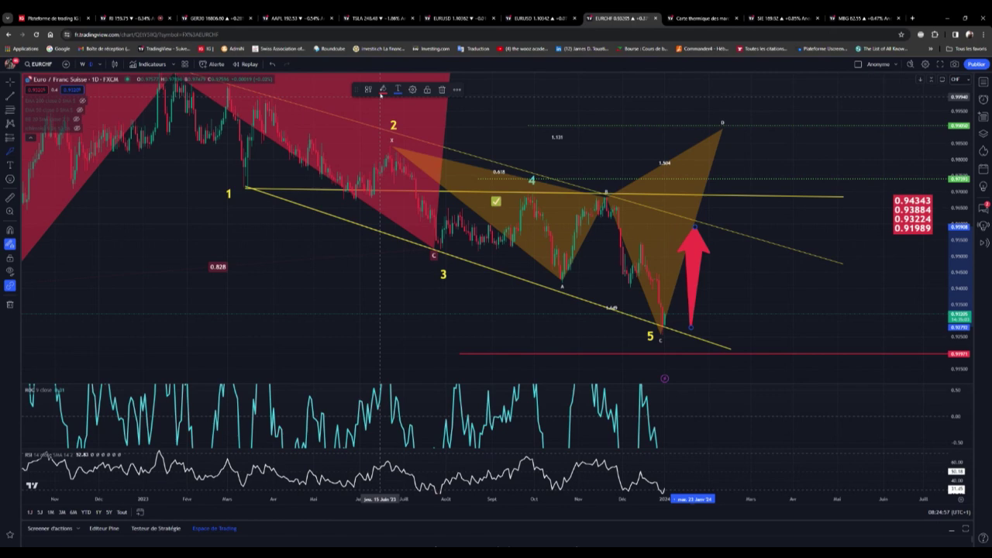
left_click(382, 89)
left_click(410, 115)
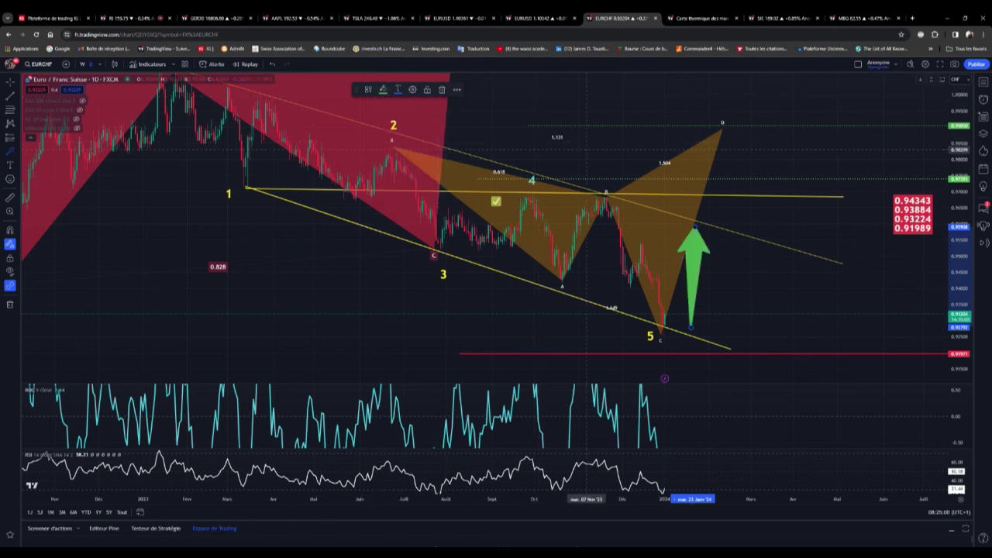
left_click(748, 156)
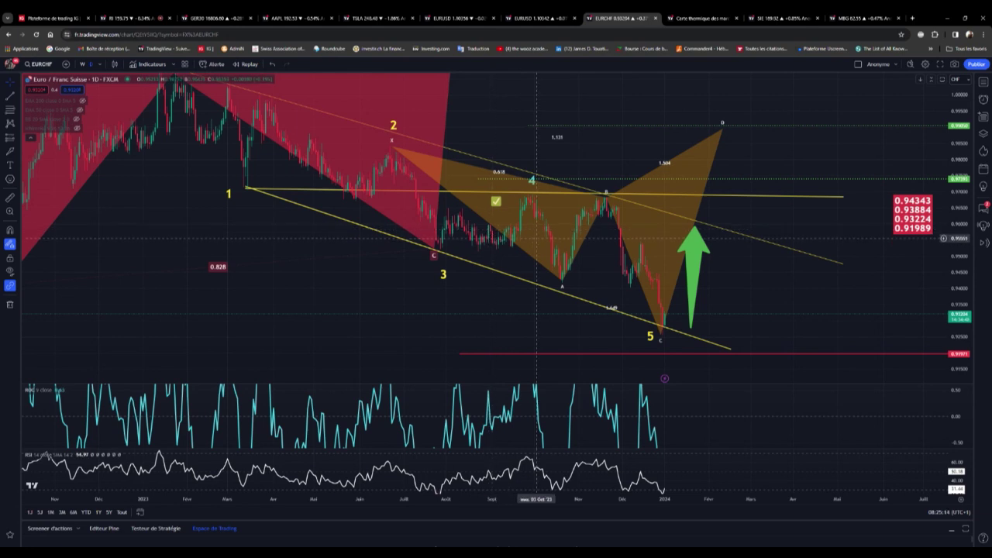
Draw a green rectangle target zone at the arrow tip, extended back to early December.
left_click(19, 152)
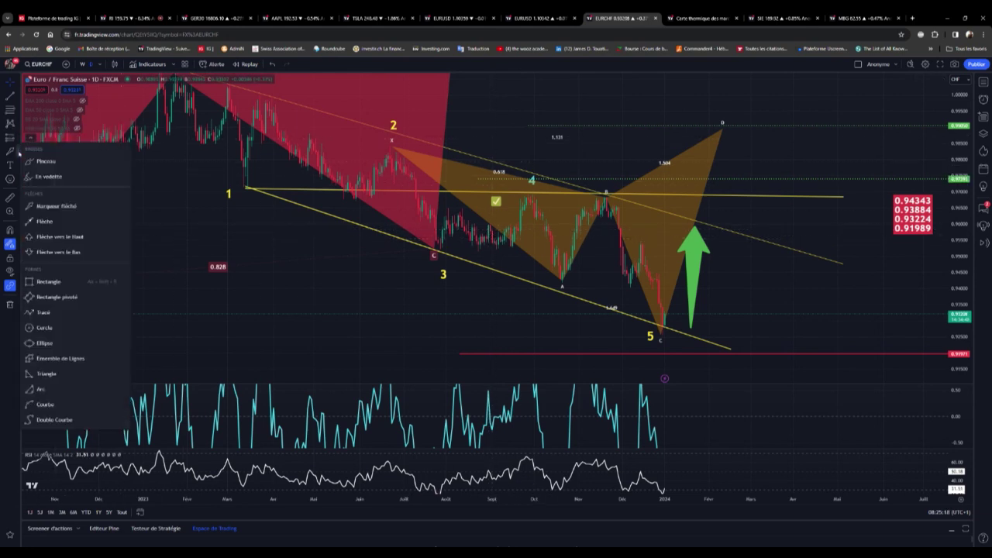
left_click(54, 282)
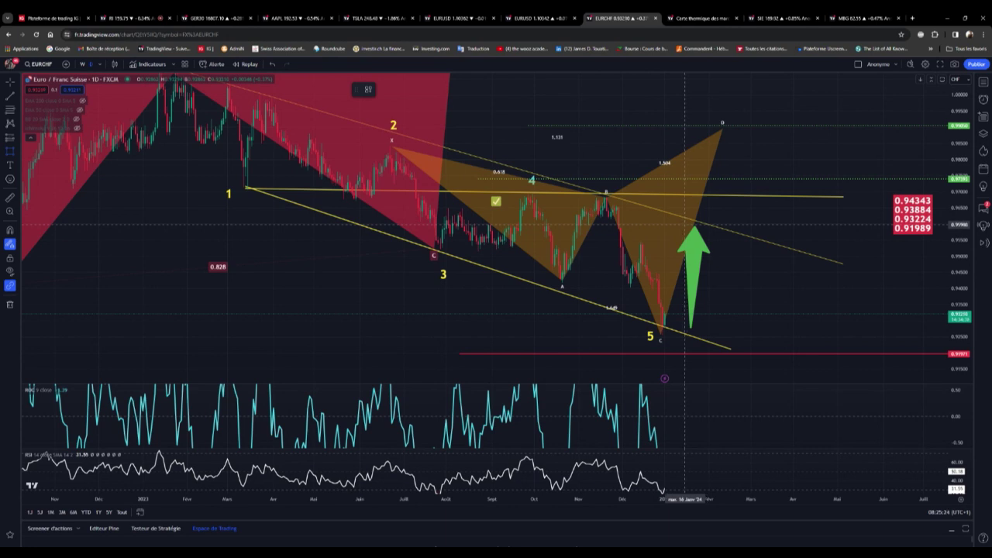
left_click_drag(682, 223, 783, 249)
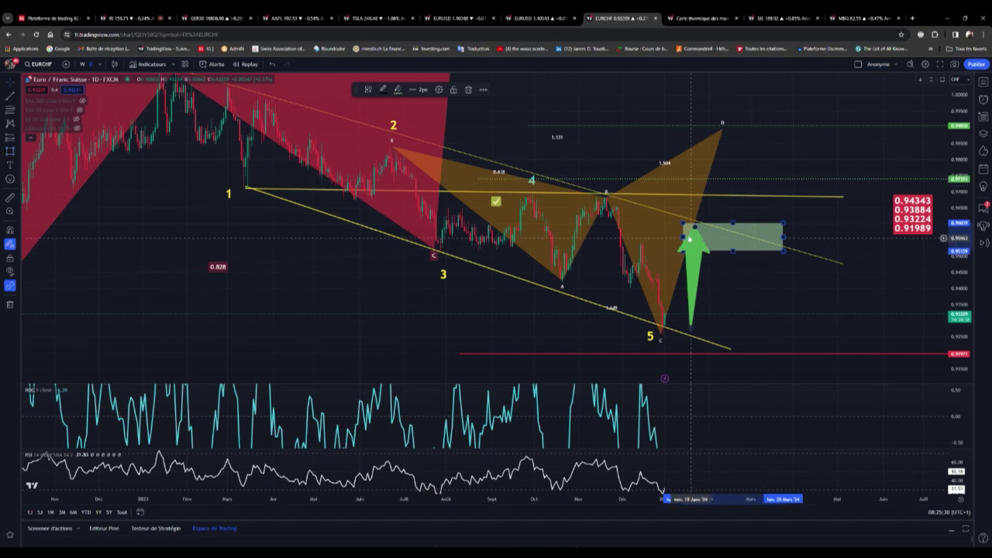
left_click_drag(680, 236, 621, 246)
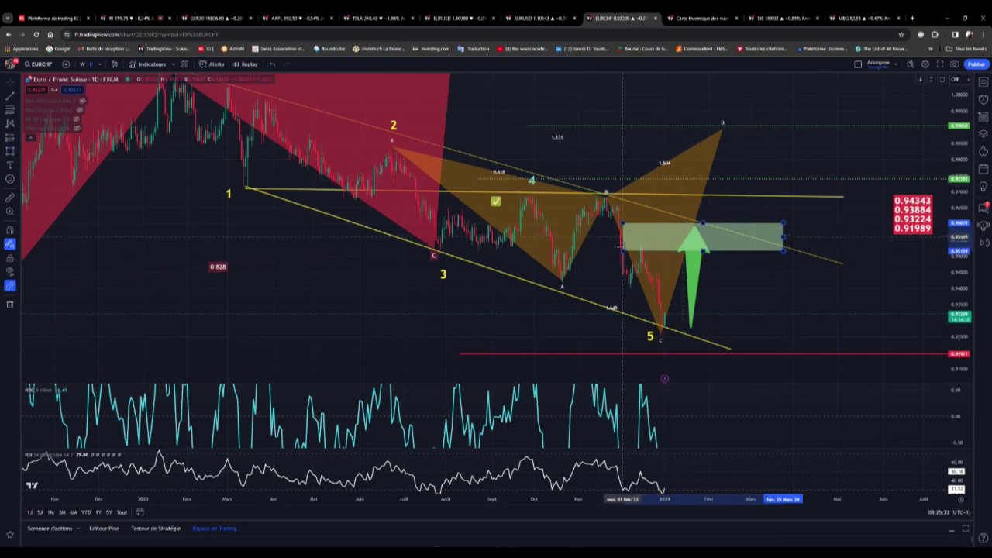
left_click(613, 248)
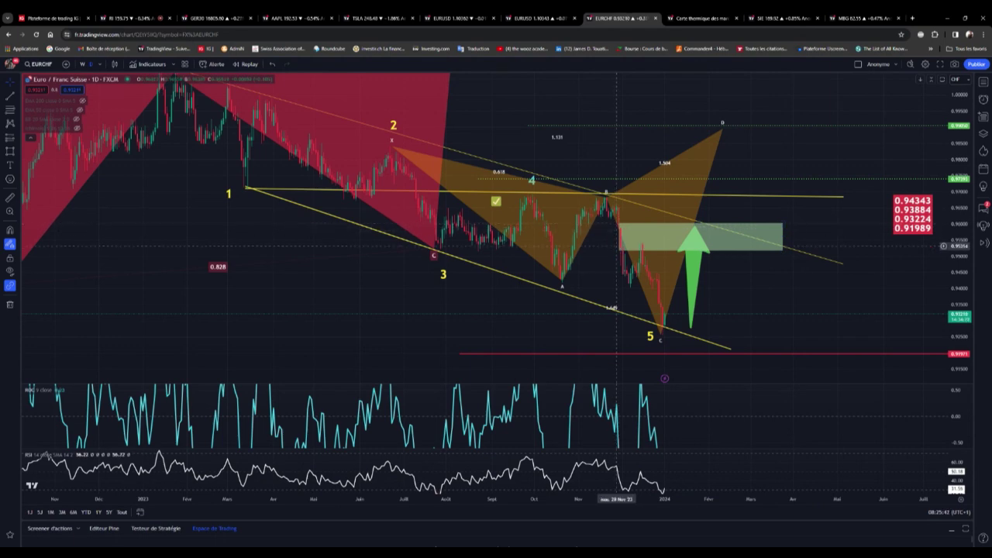
Rescale the ROC pane to flatten its line and shift the price chart up slightly.
right_click(767, 159)
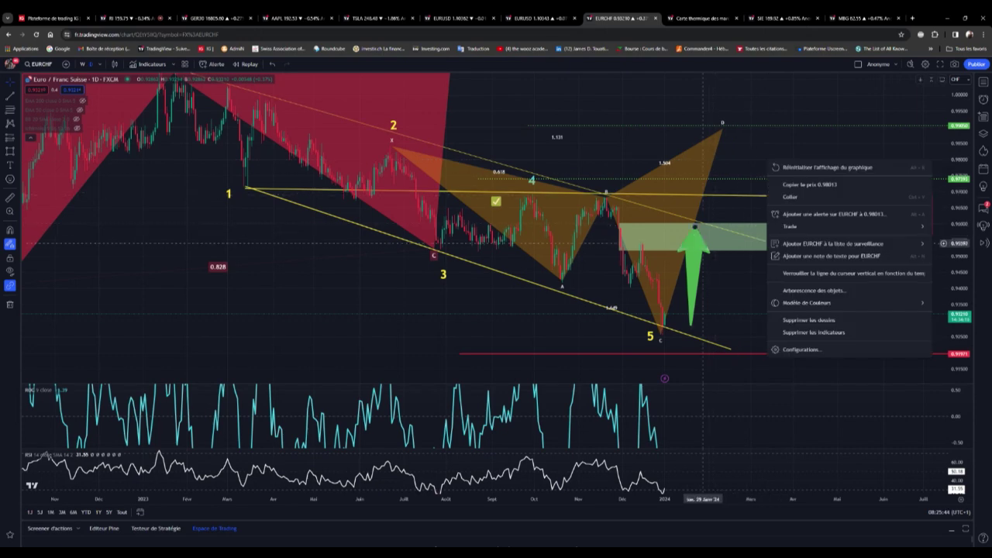
left_click(690, 237)
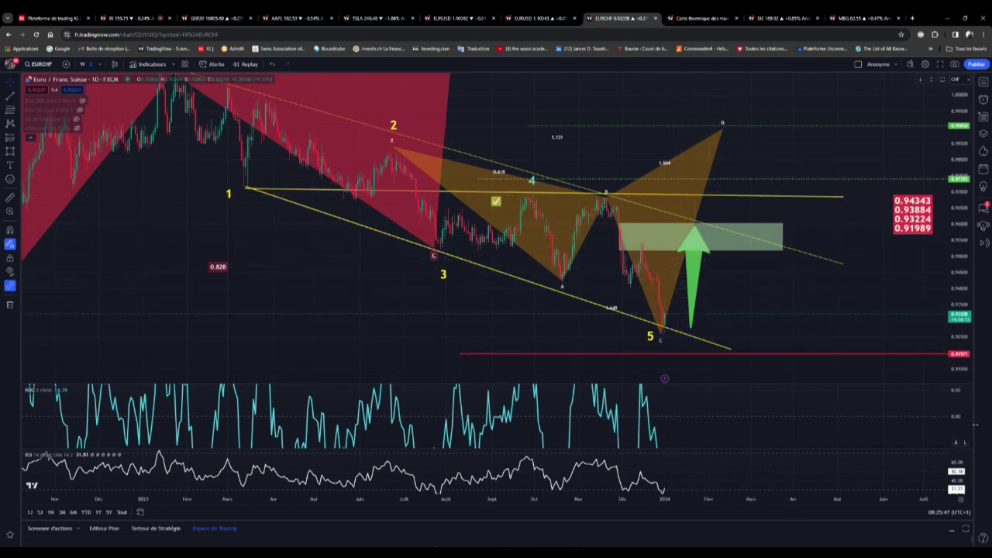
left_click_drag(959, 402, 961, 437)
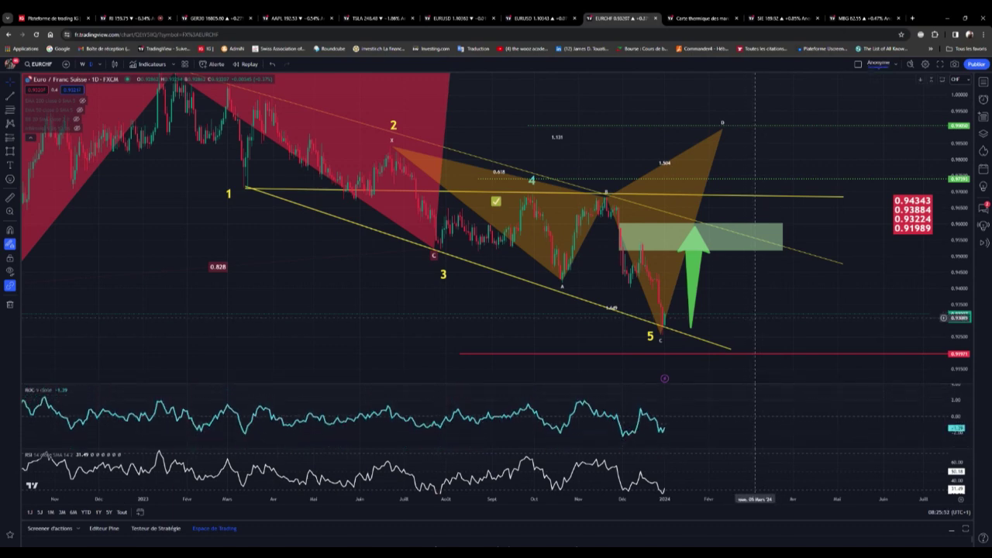
left_click_drag(737, 323, 738, 300)
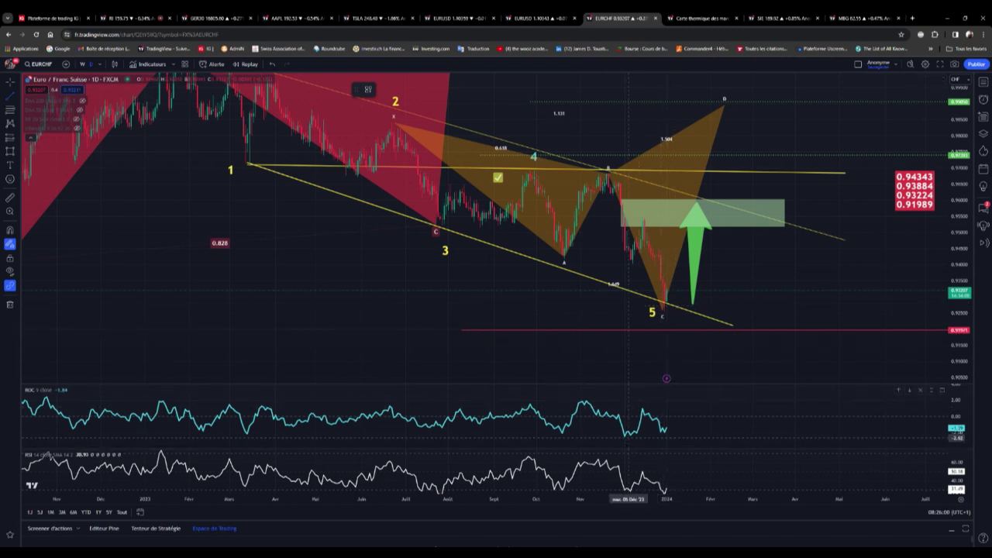
Draw a rising trendline under the December ROC lows, then open the Siemens chart.
left_click(625, 434)
left_click(664, 430)
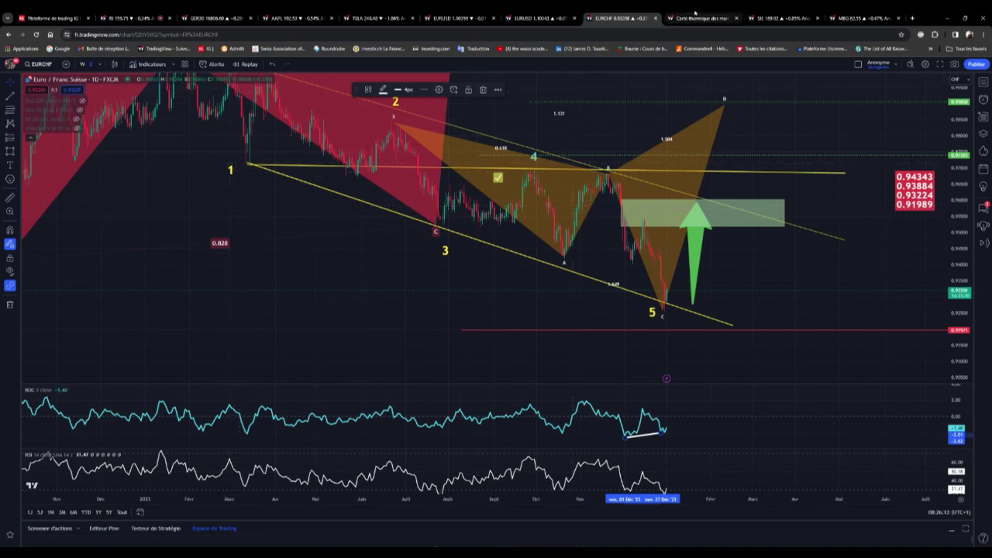
left_click(775, 12)
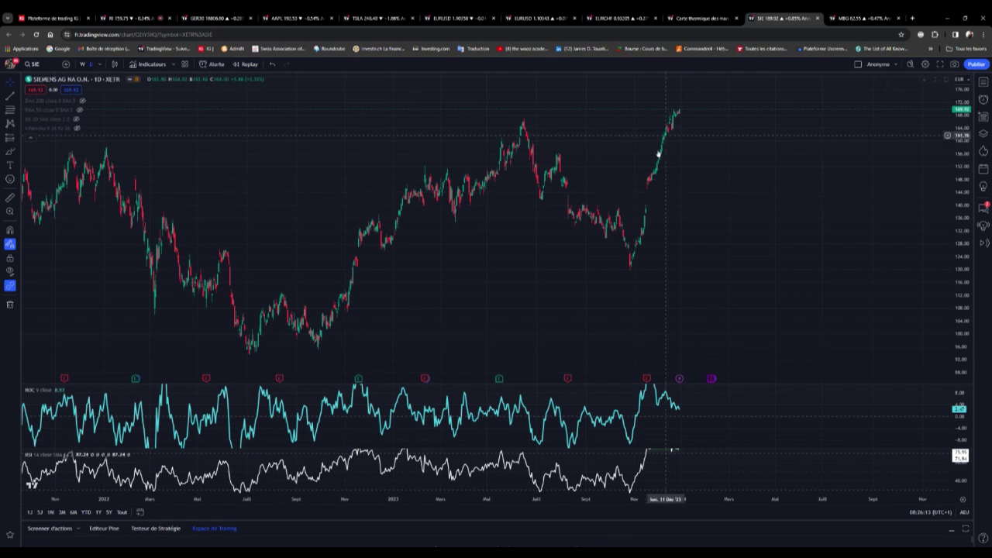
Zoom and pan the Siemens chart to show 2015–2024 with empty future space on the right.
scroll(737, 211, "down", 2)
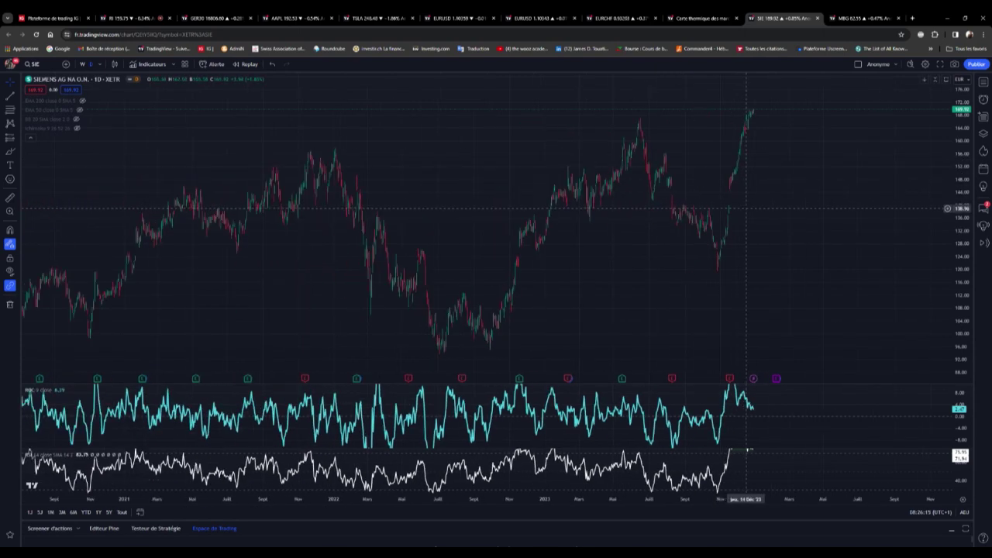
scroll(747, 212, "down", 2)
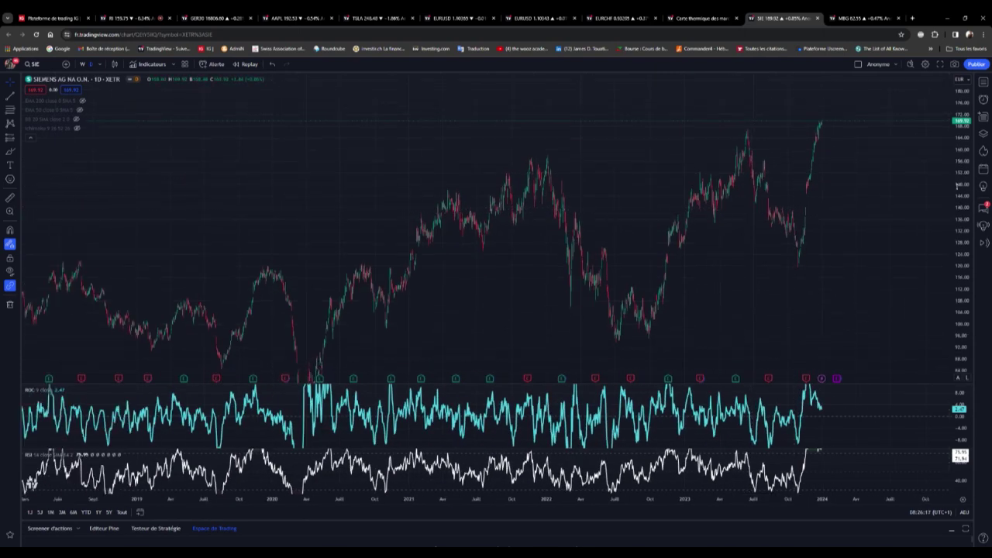
scroll(602, 256, "down", 2)
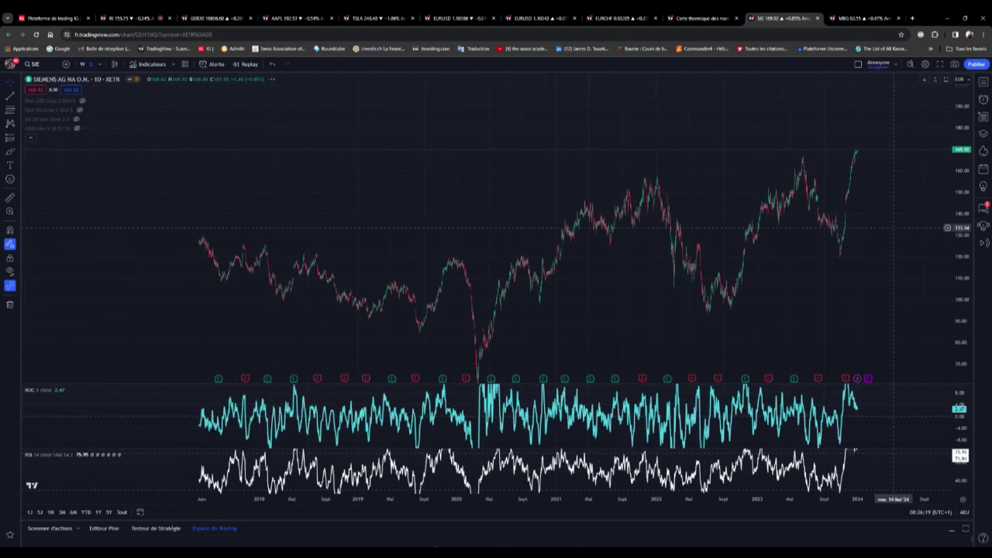
scroll(601, 256, "down", 2)
left_click_drag(701, 232, 764, 221)
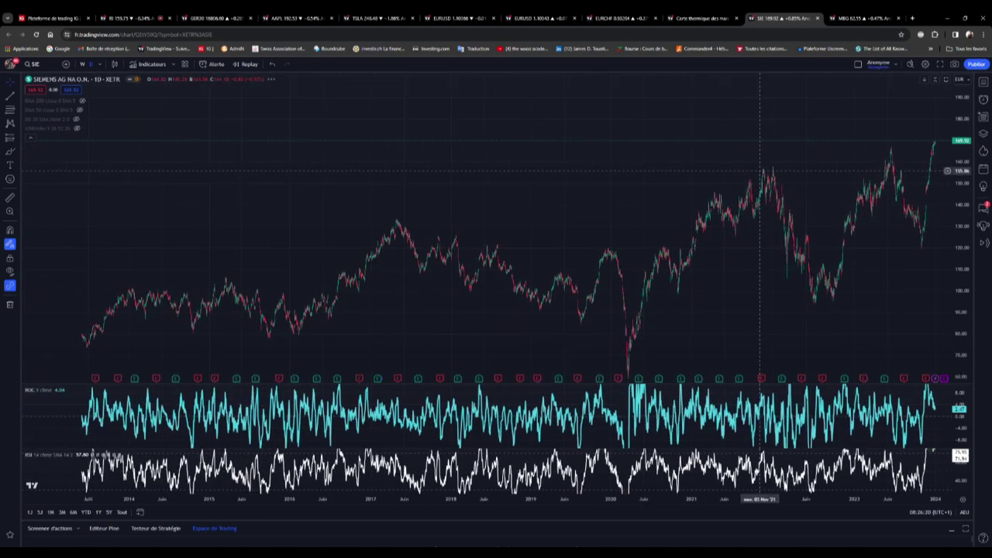
left_click_drag(862, 200, 678, 191)
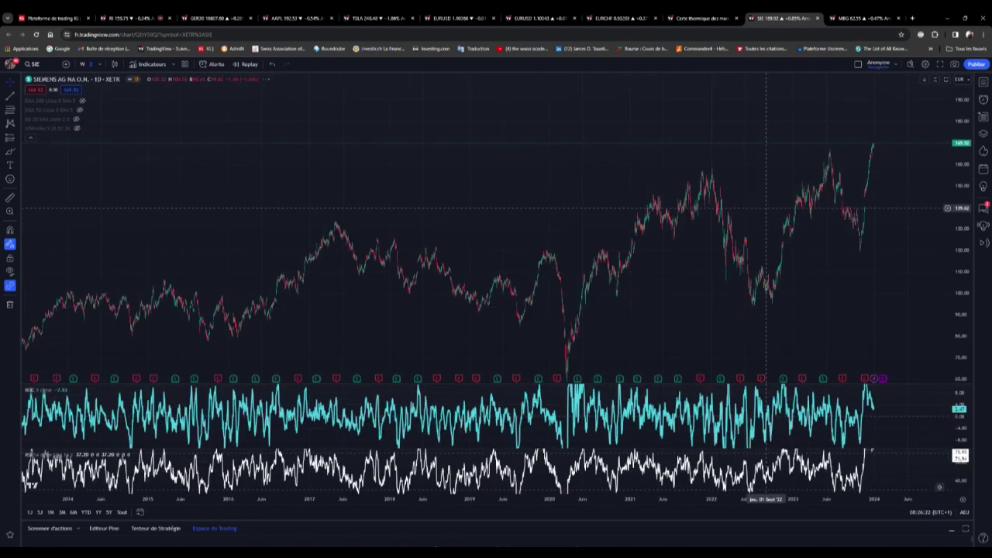
scroll(713, 192, "up", 2)
scroll(712, 192, "up", 2)
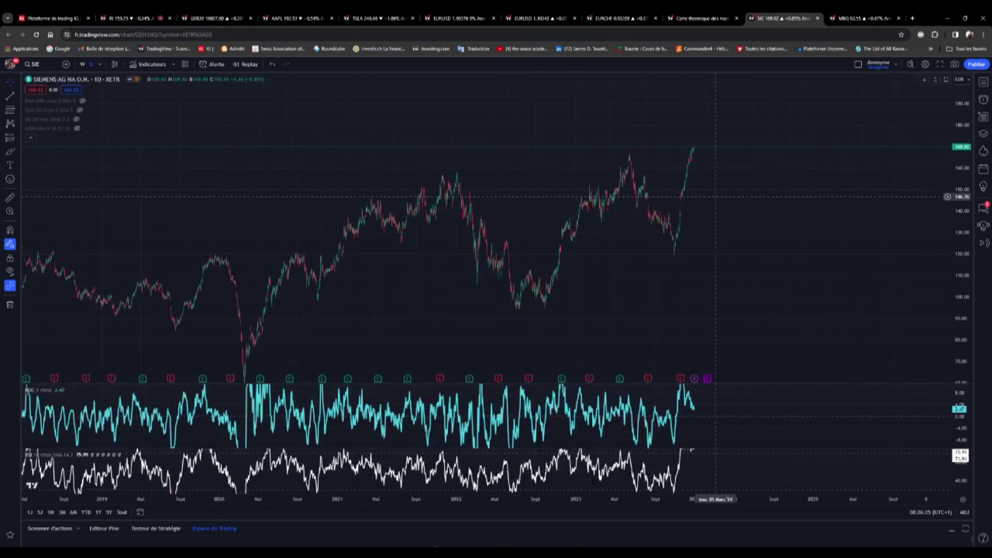
scroll(712, 191, "up", 2)
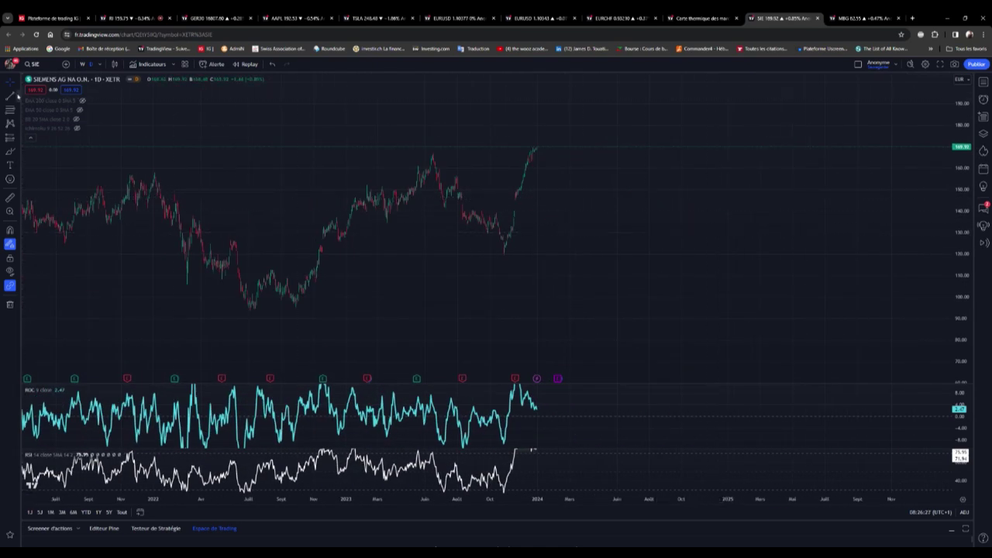
Add red dotted horizontal rays at 139.12, 136.68 and 125.30 with the Horizontal Ray tool.
left_click(16, 94)
left_click(45, 200)
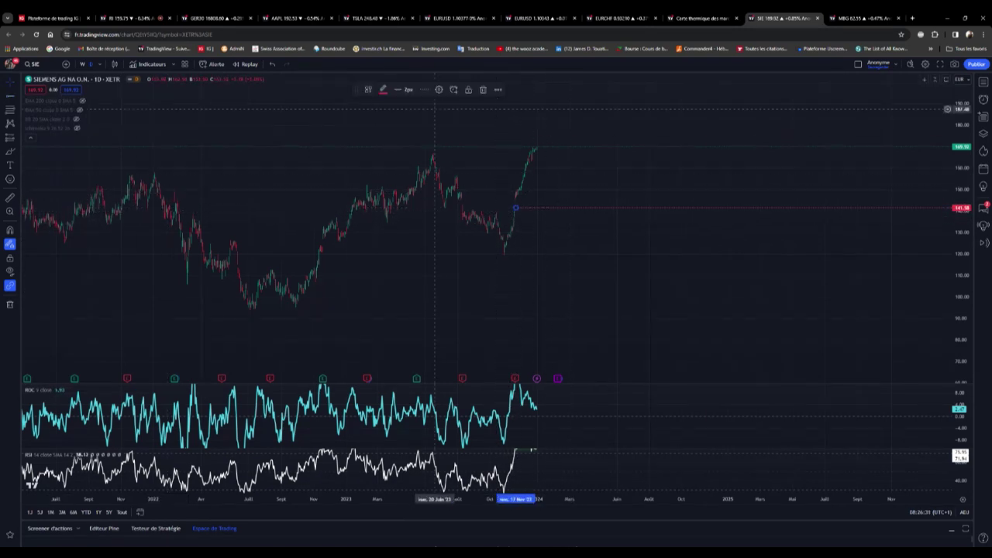
scroll(813, 233, "up", 5)
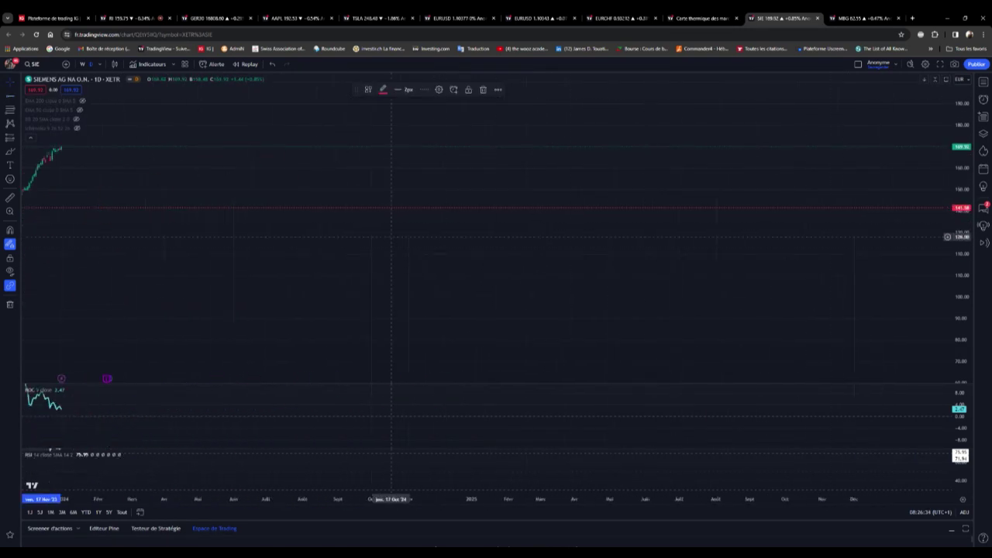
scroll(705, 175, "down", 3)
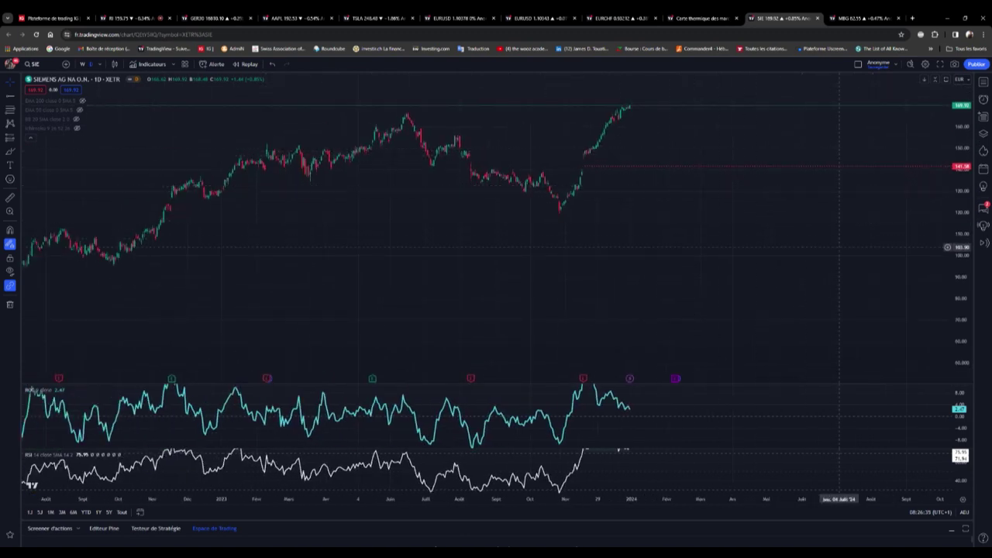
left_click_drag(955, 277, 955, 215)
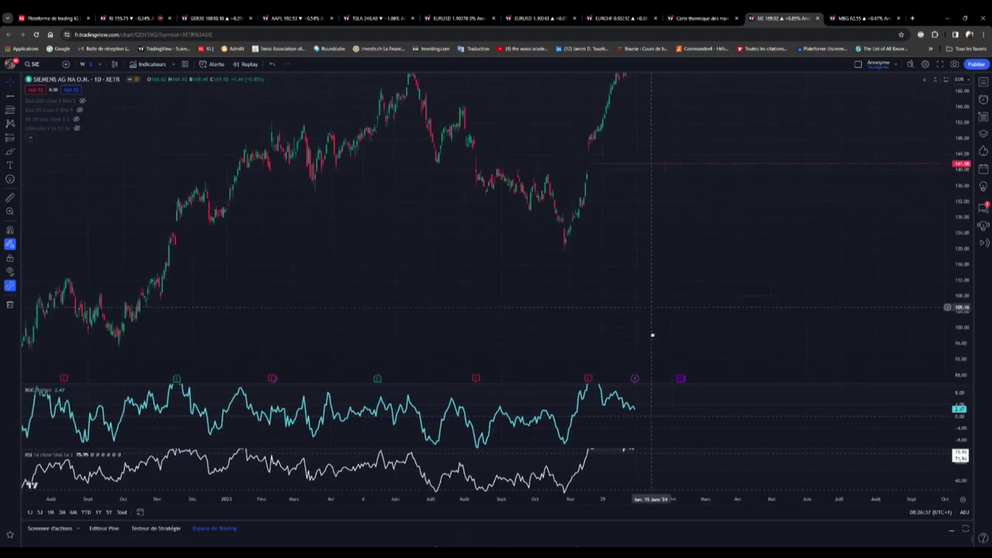
left_click_drag(651, 193, 681, 242)
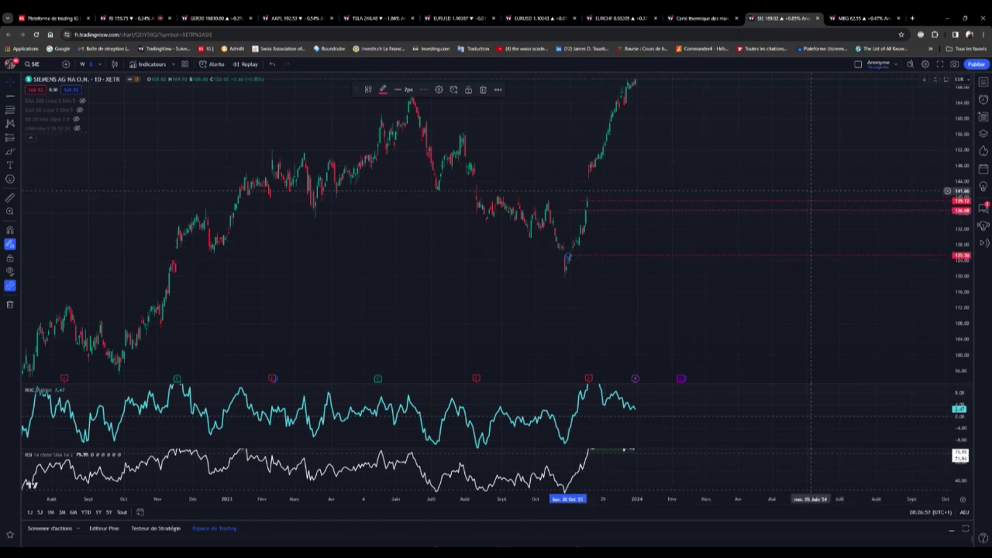
scroll(726, 205, "up", 2)
scroll(930, 206, "down", 3)
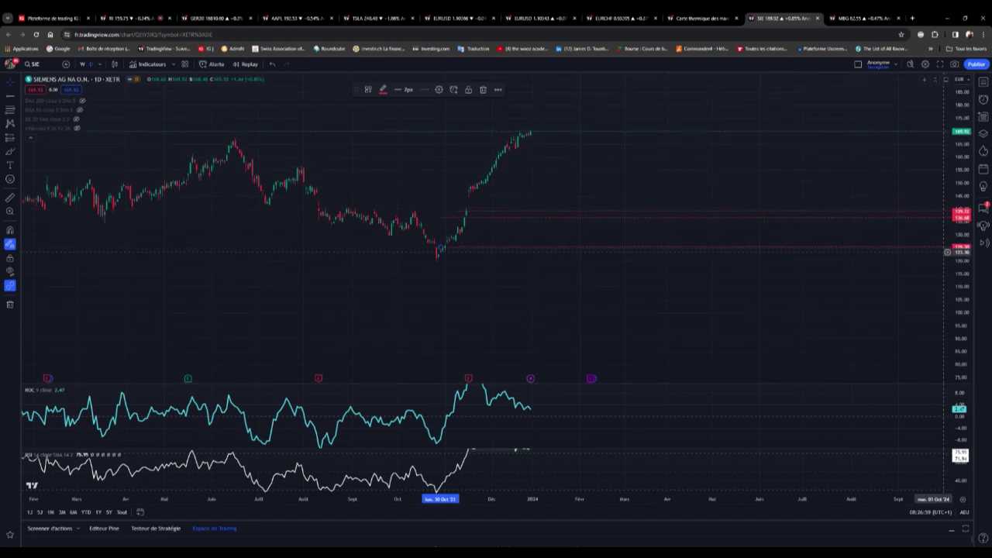
scroll(831, 208, "down", 3)
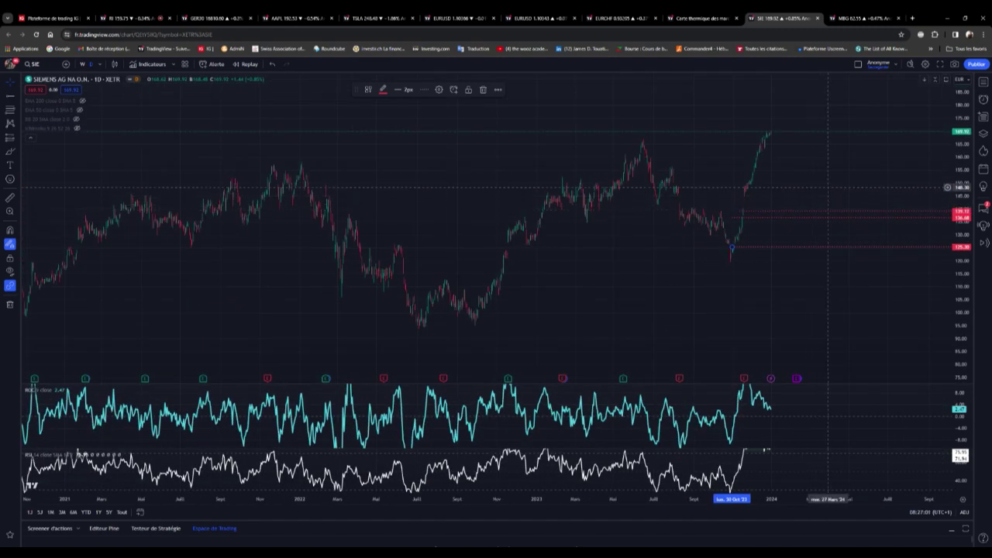
left_click_drag(822, 183, 732, 175)
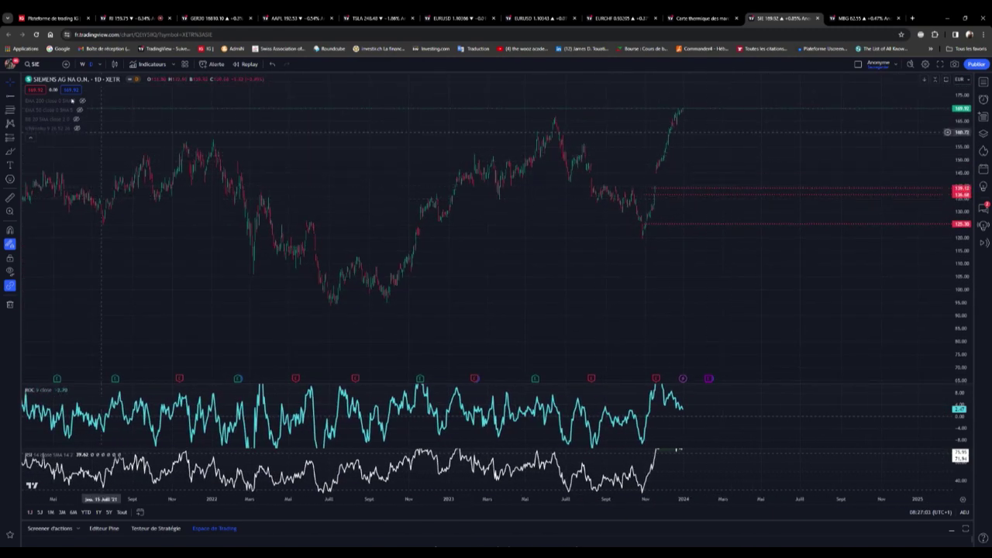
Draw a red XABCD pattern from the September 2022 low via the July 2023 peak to D, then open Mercedes-Benz.
left_click(10, 123)
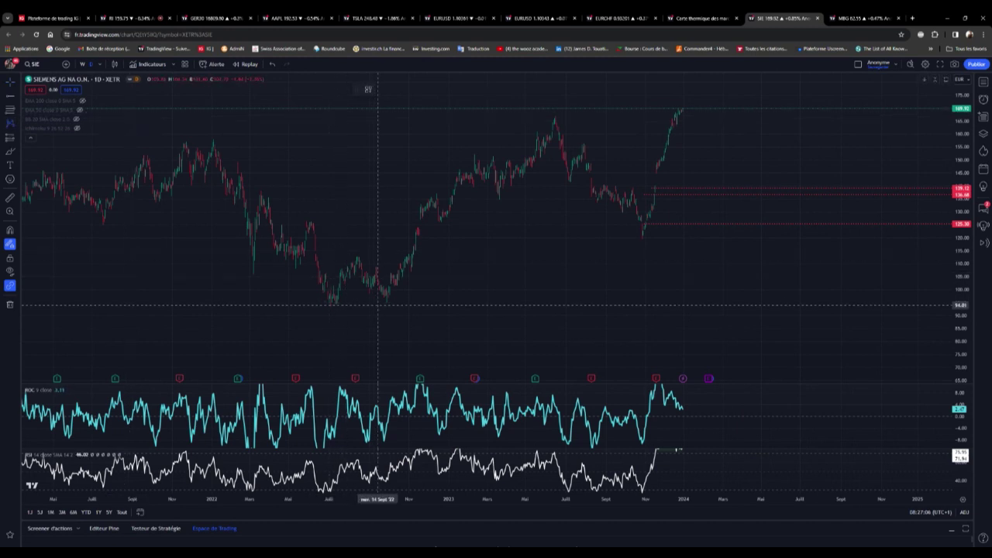
left_click(386, 302)
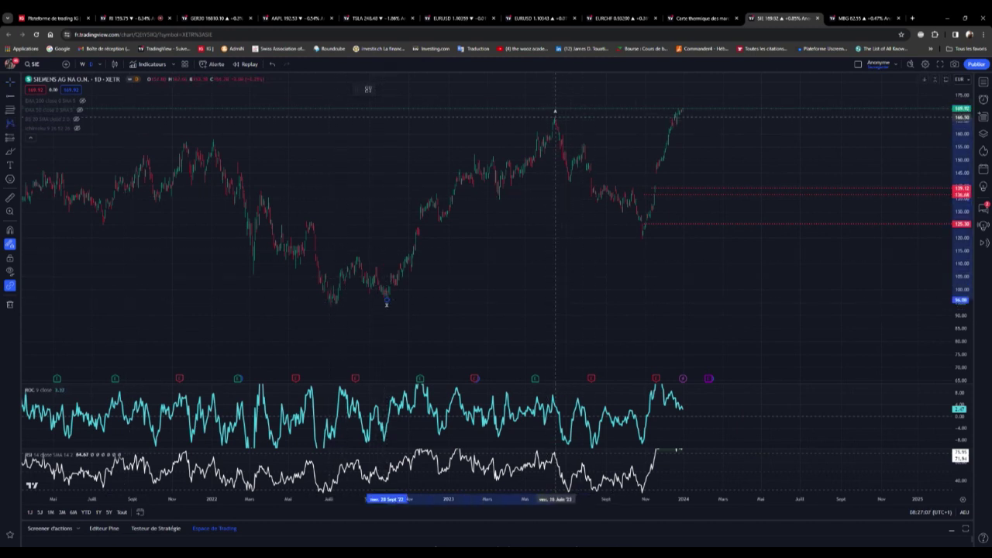
left_click(555, 114)
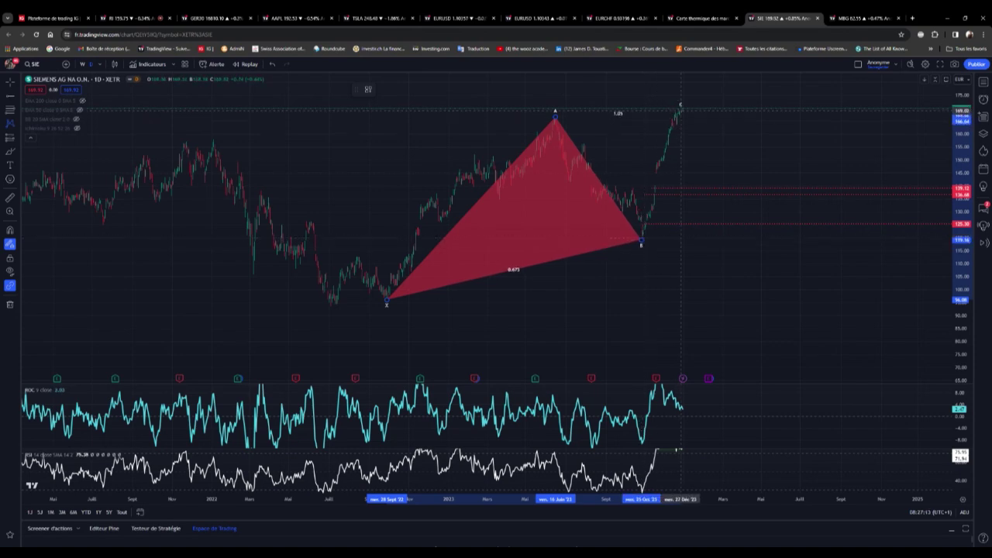
left_click(679, 106)
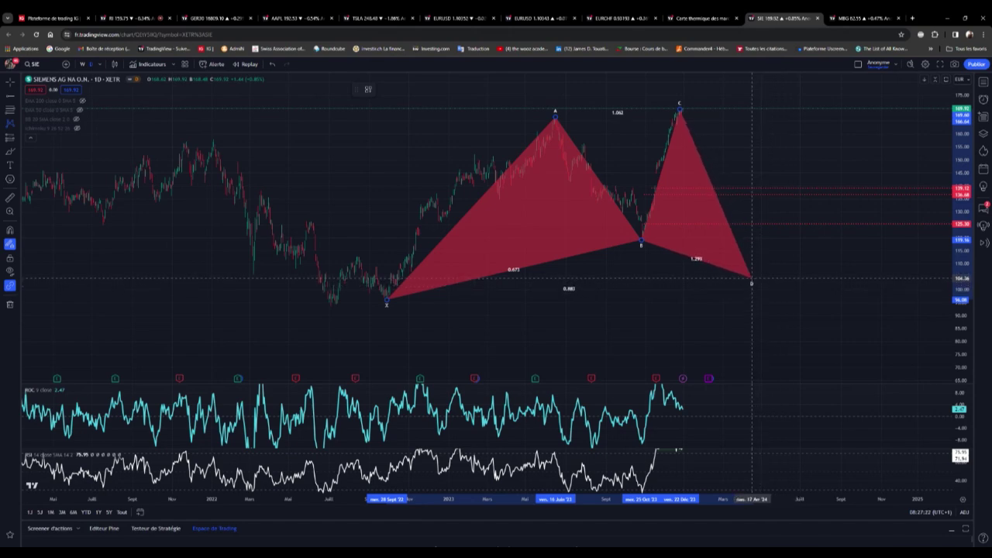
left_click(746, 279)
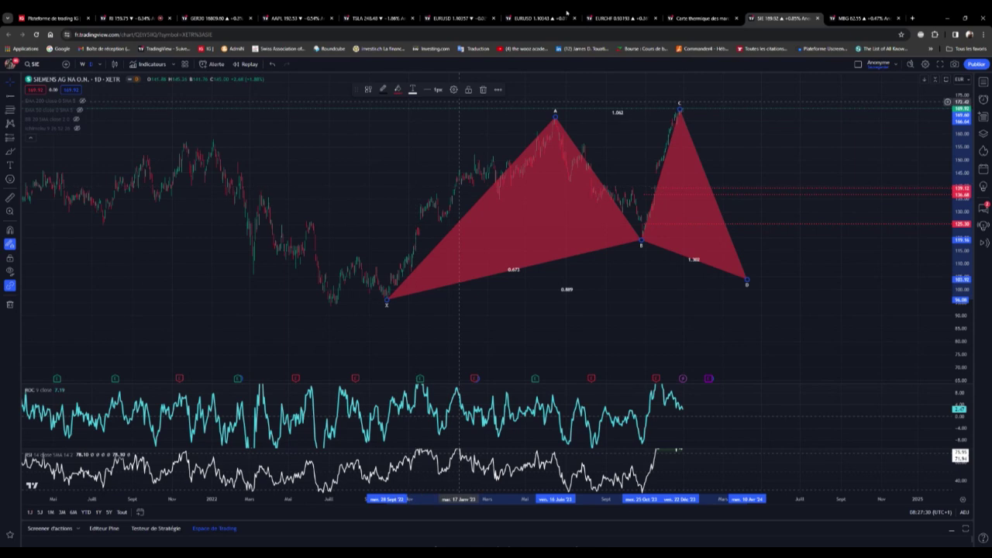
left_click(863, 17)
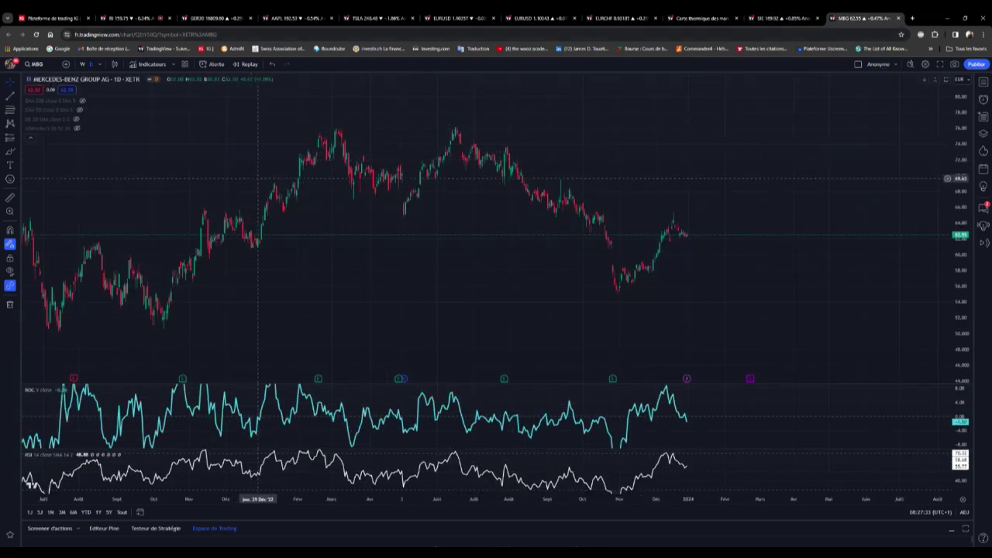
scroll(376, 189, "down", 3)
scroll(465, 202, "down", 2)
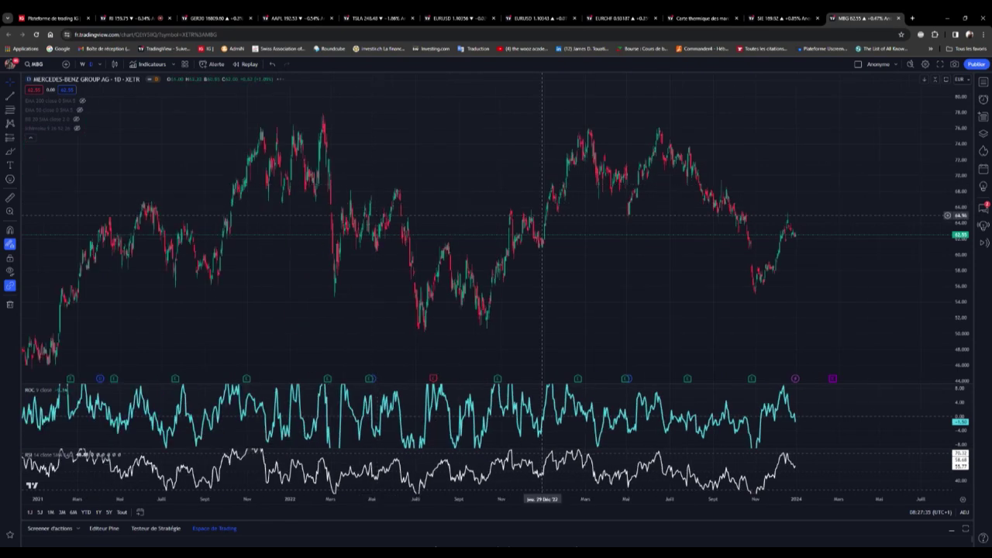
scroll(589, 219, "right", 2)
scroll(570, 214, "right", 3)
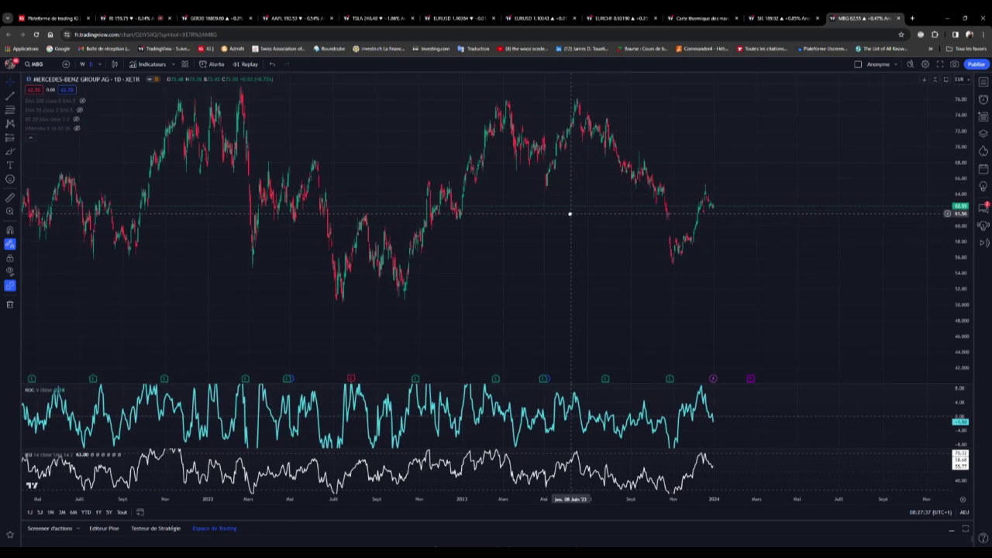
scroll(570, 214, "left", 2)
scroll(573, 232, "right", 3)
scroll(598, 375, "up", 2)
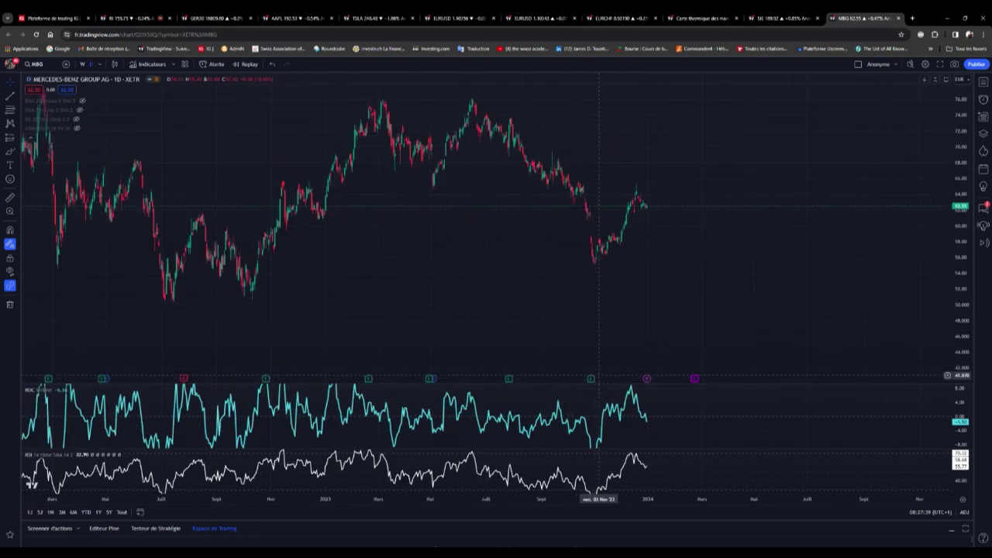
scroll(626, 310, "down", 2)
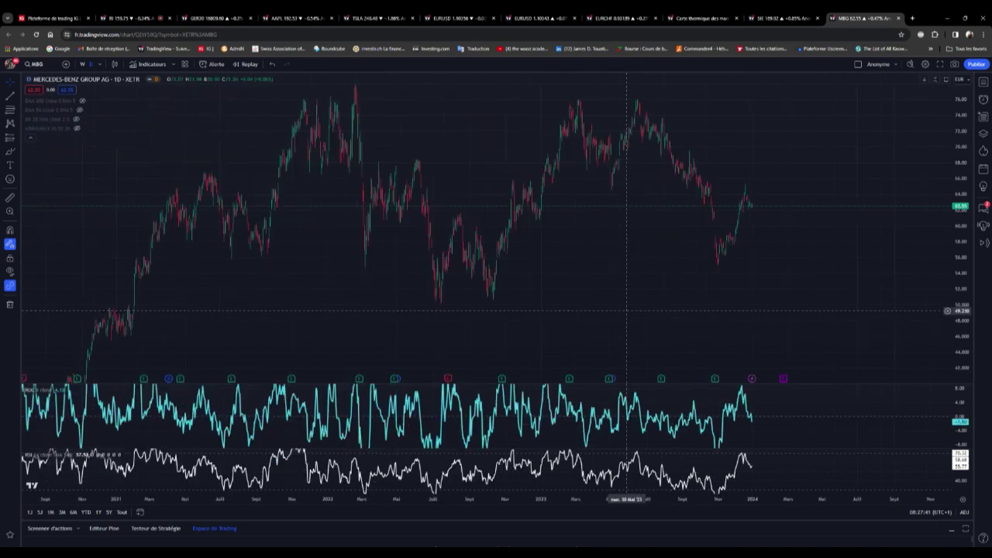
scroll(626, 310, "up", 3)
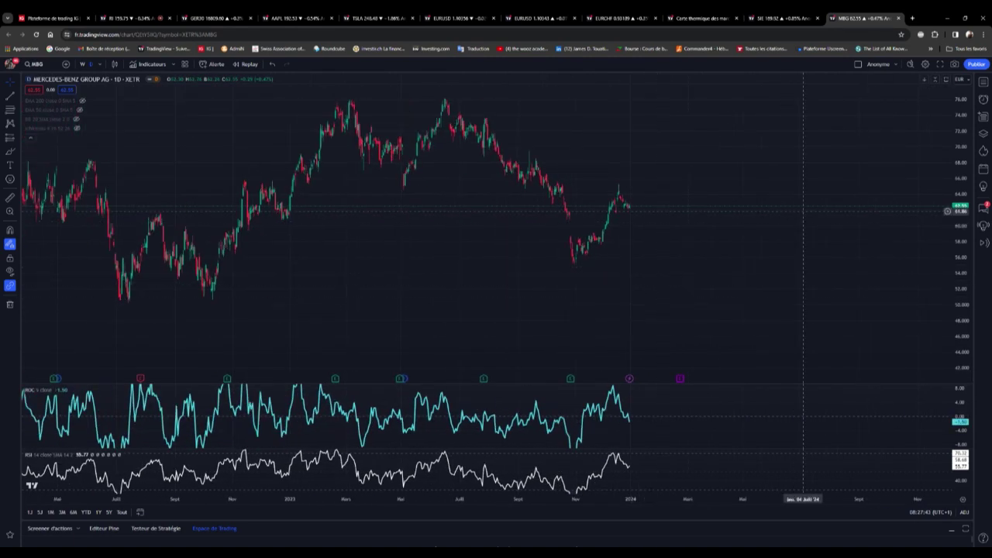
scroll(792, 222, "down", 1)
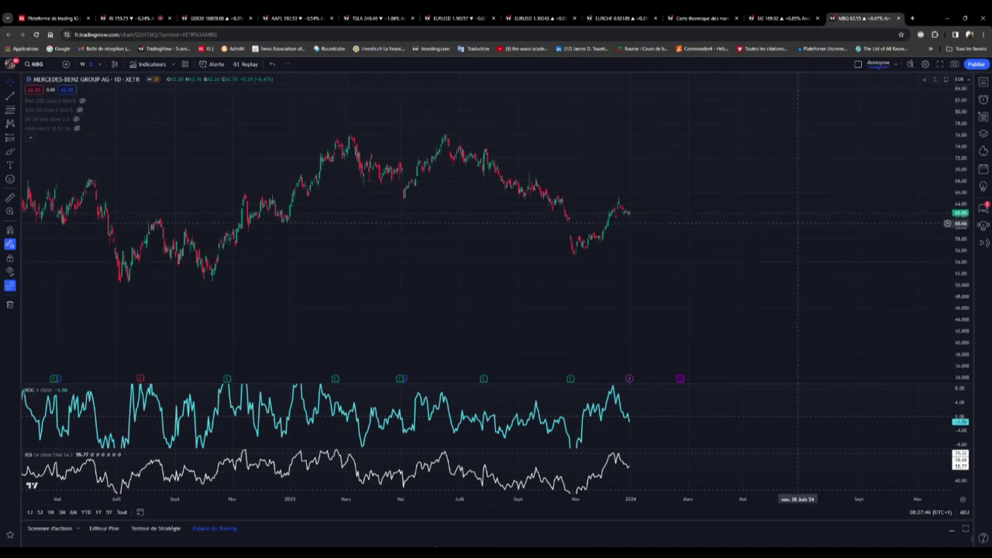
scroll(792, 223, "down", 2)
scroll(720, 232, "down", 2)
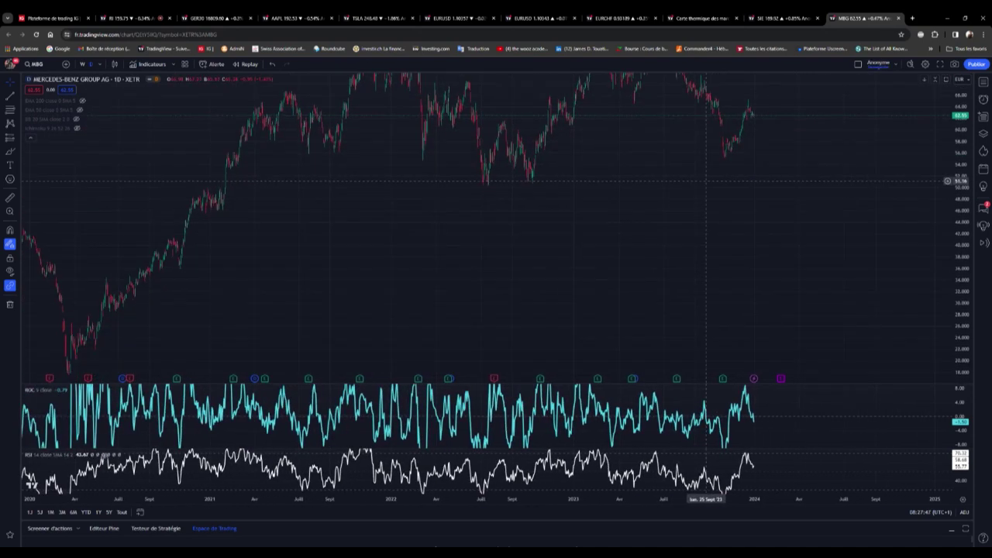
scroll(724, 197, "up", 2)
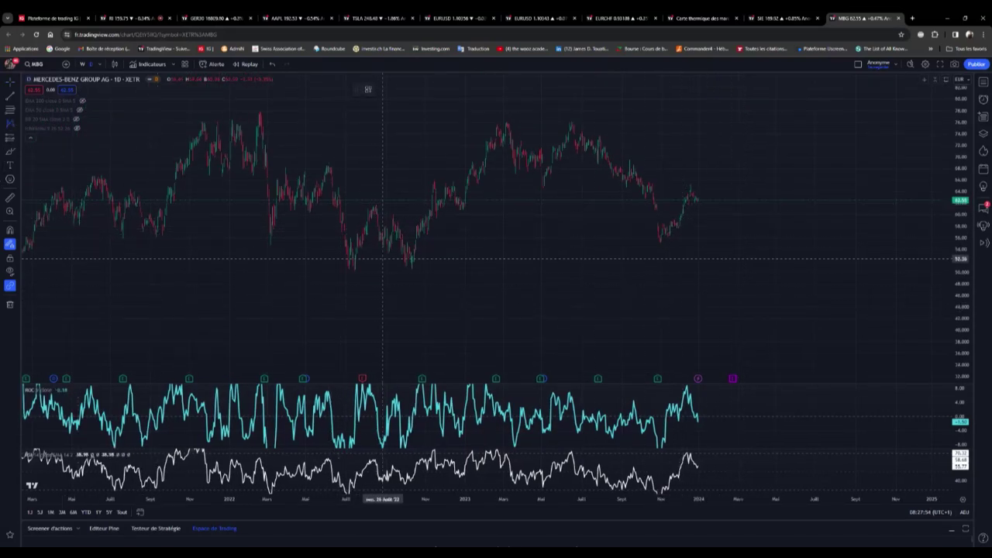
Place the Mercedes-Benz XABCD's A, B and C points, then refine D (late-November 2023 low) and B.
left_click(507, 117)
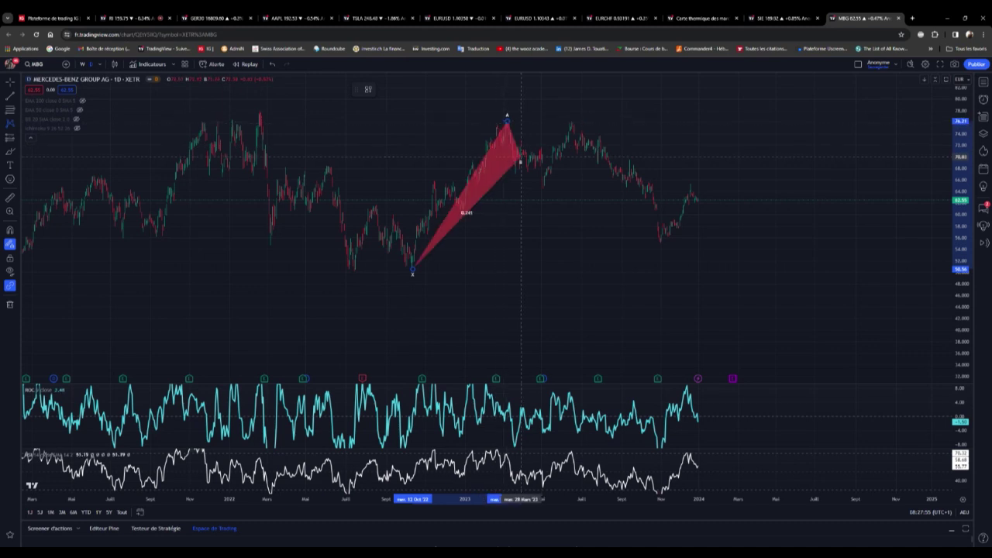
left_click(544, 191)
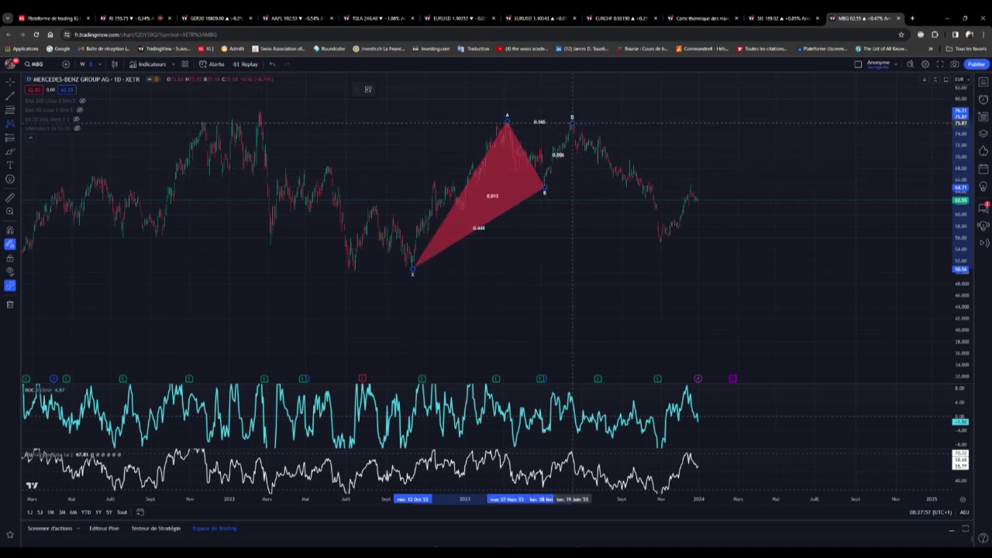
left_click(572, 124)
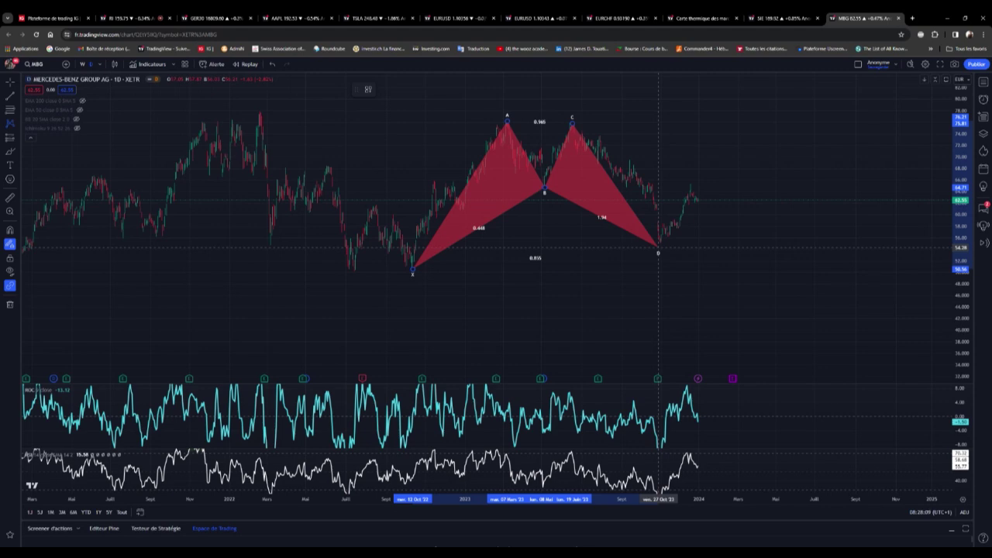
left_click_drag(658, 249, 673, 265)
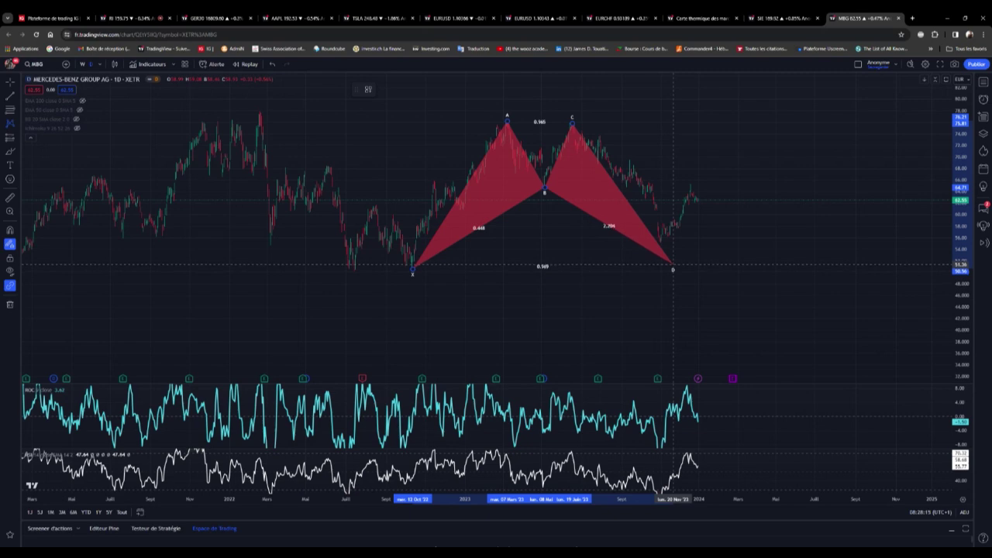
mouse_move(672, 265)
left_mouse_down()
mouse_move(659, 244)
mouse_move(673, 251)
left_mouse_up()
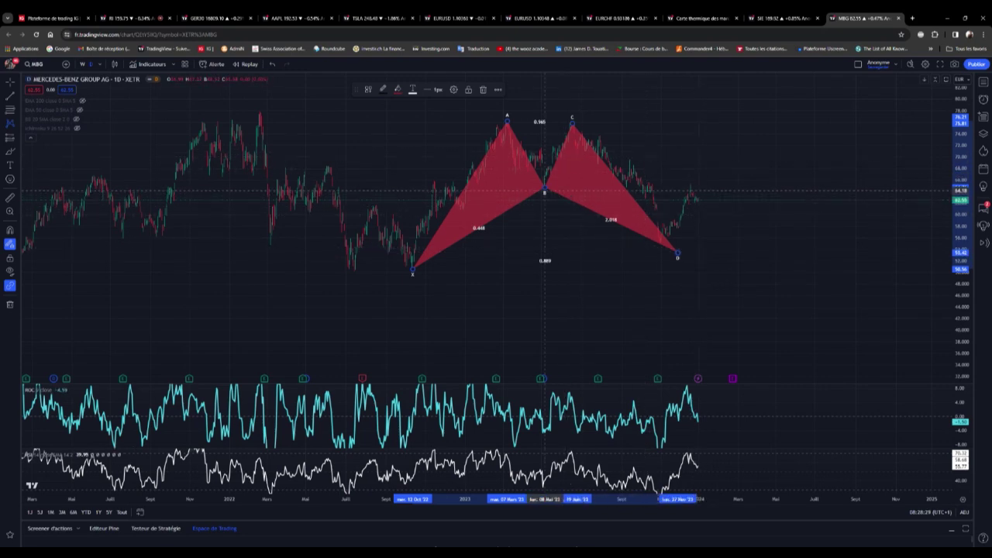
left_click_drag(544, 190, 545, 190)
Fill the Mercedes-Benz XABCD pattern light green instead of red.
double_click(545, 190)
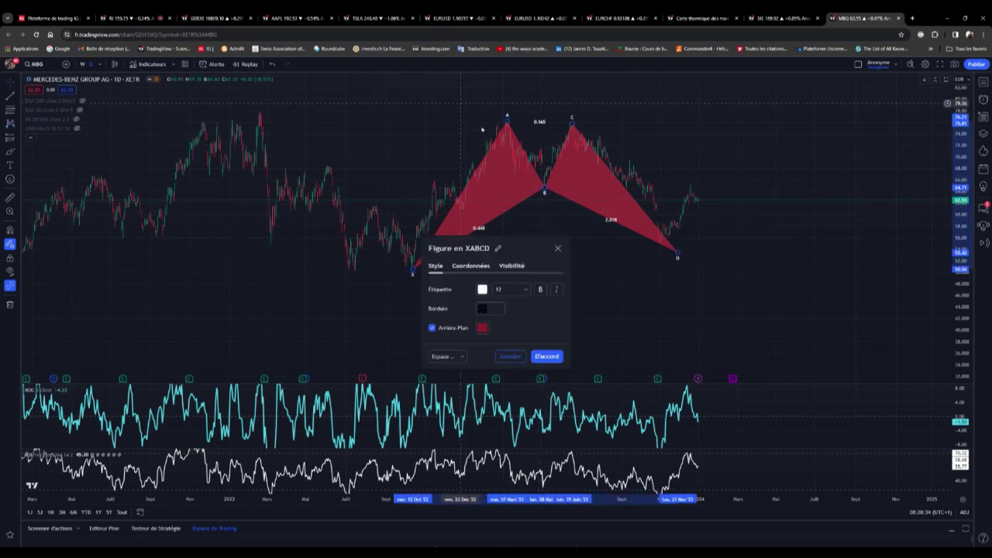
left_click(483, 327)
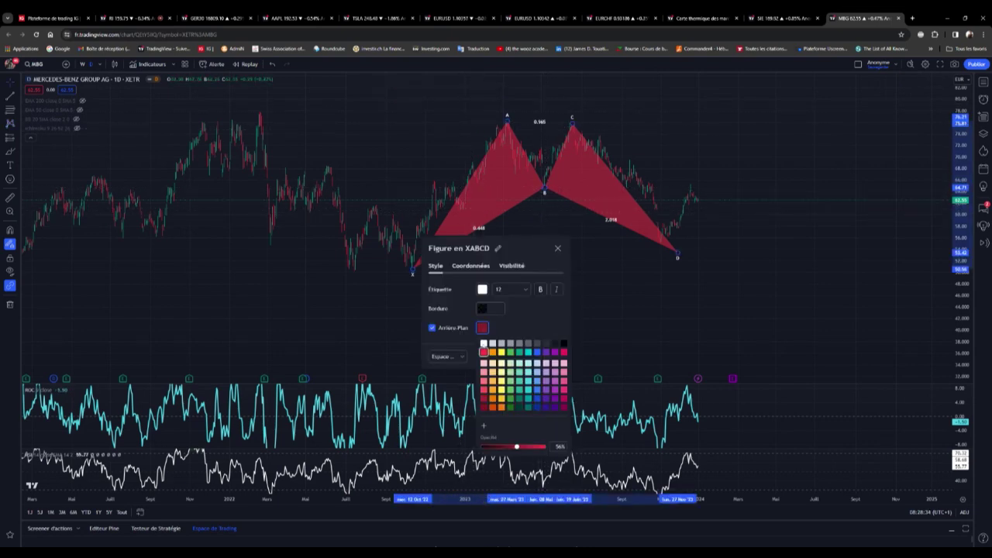
left_click(510, 375)
key("Escape")
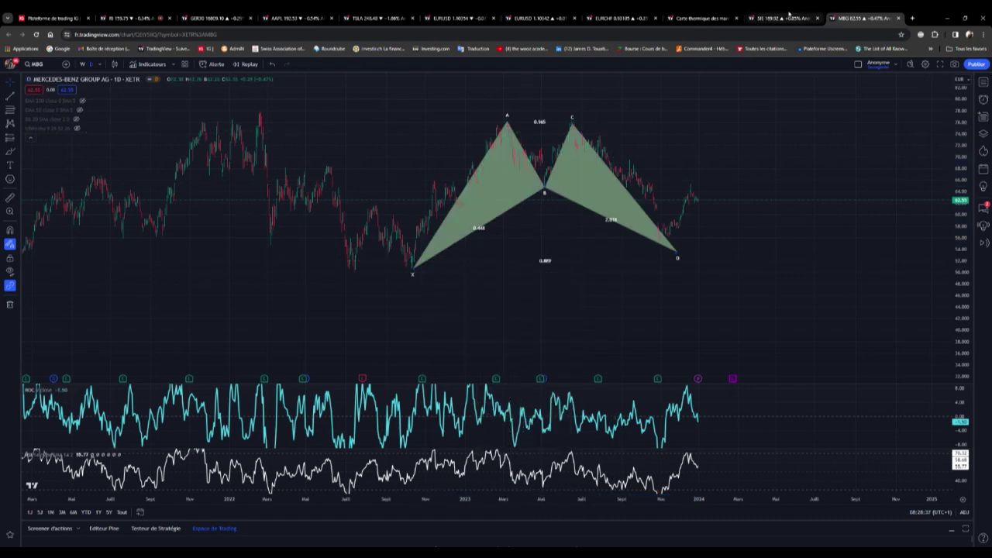
On the Siemens SIE chart, fill the XABCD pattern light green as well.
left_click(789, 13)
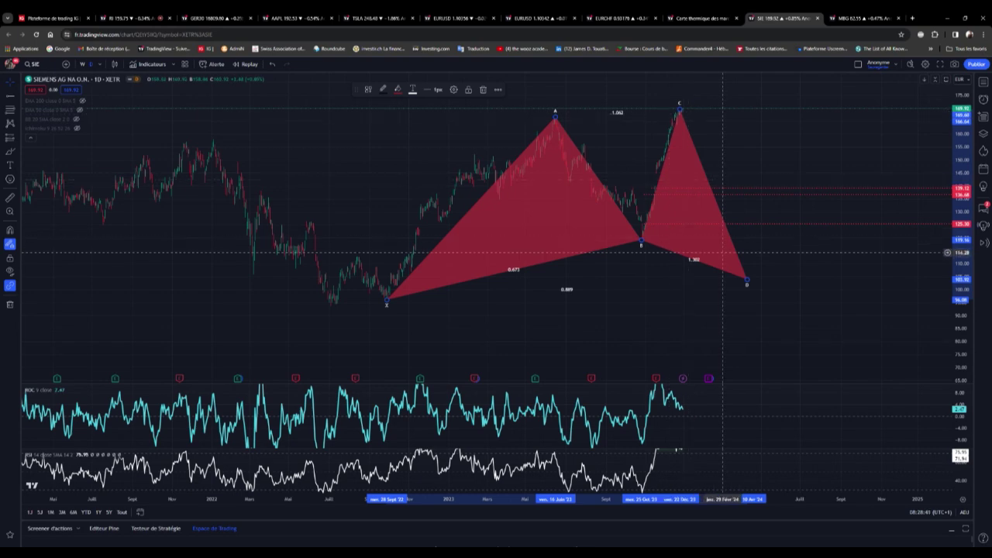
double_click(641, 242)
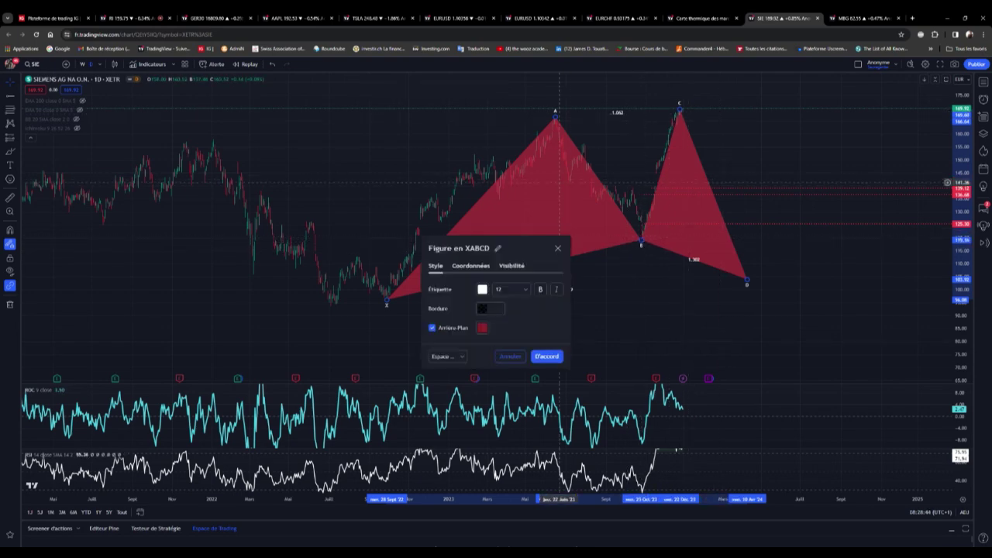
left_click(482, 327)
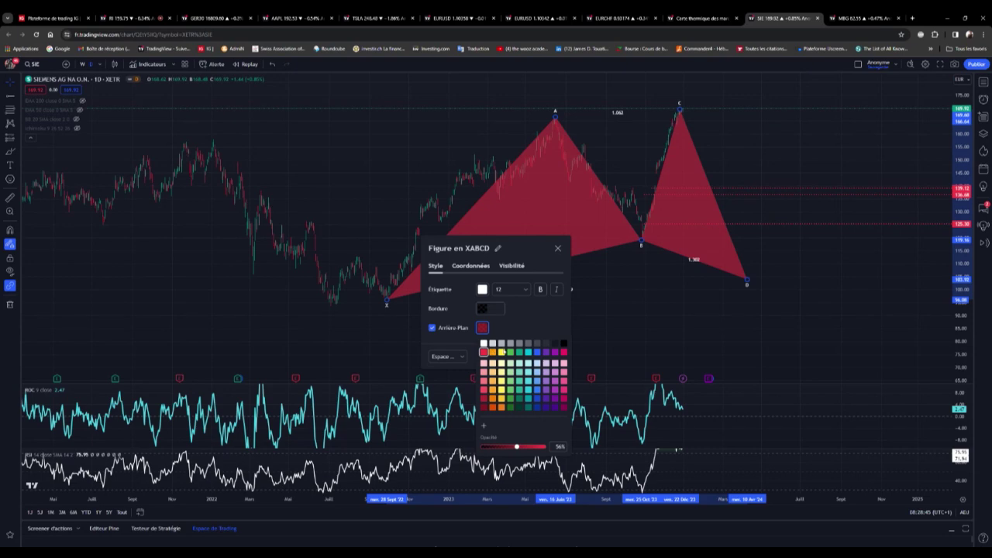
left_click(510, 372)
left_click(585, 323)
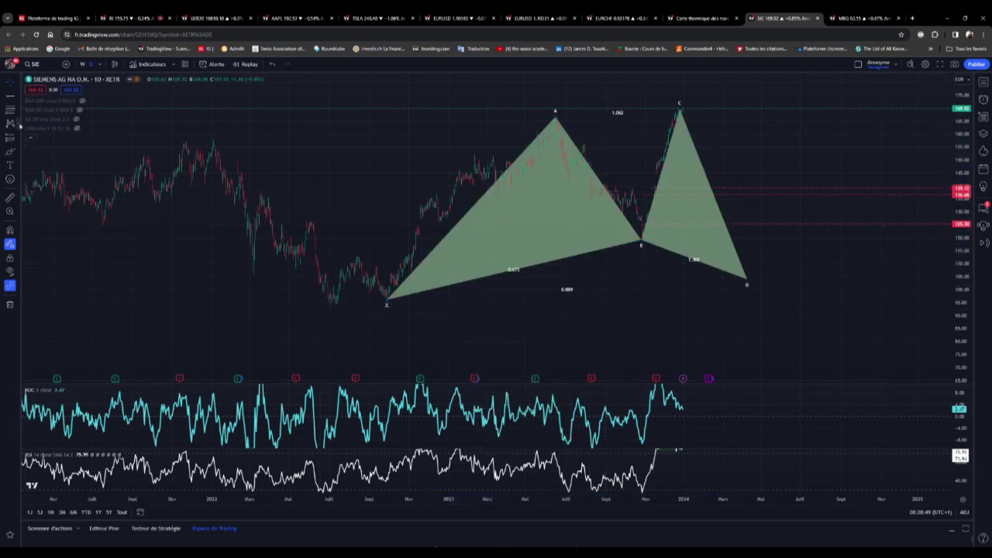
Draw a Marqueur fléché arrow rising from point D on the Siemens chart.
left_click(18, 152)
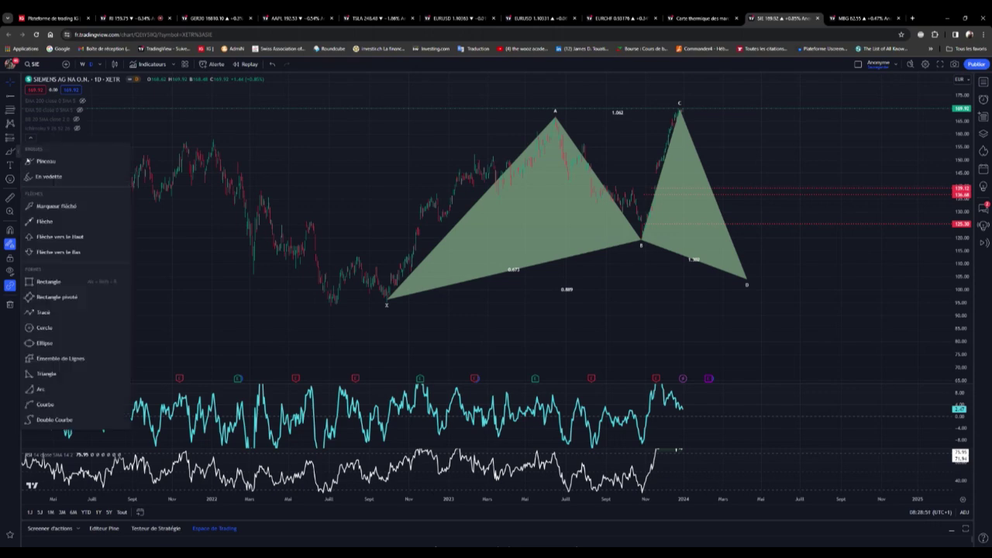
left_click(52, 206)
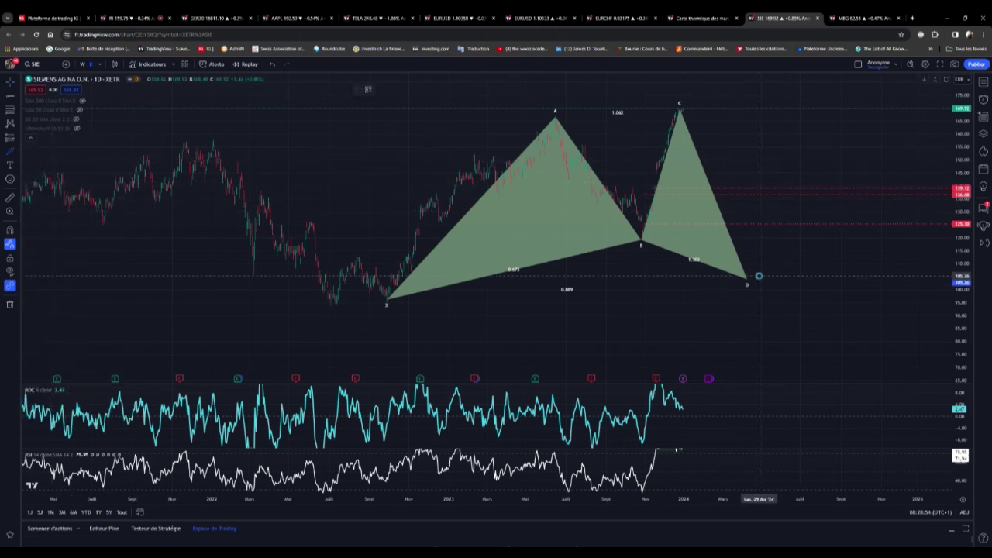
left_click_drag(758, 275, 788, 188)
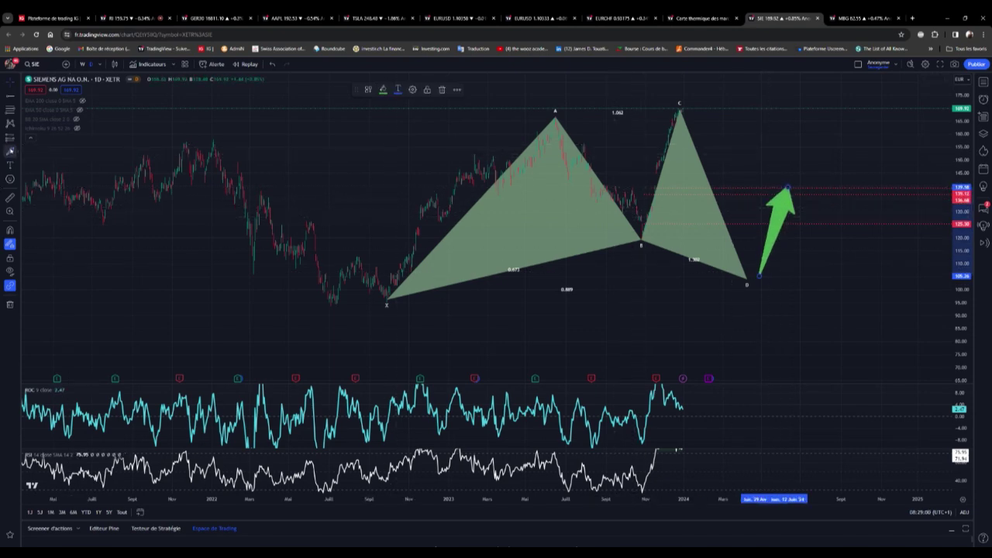
key("Escape")
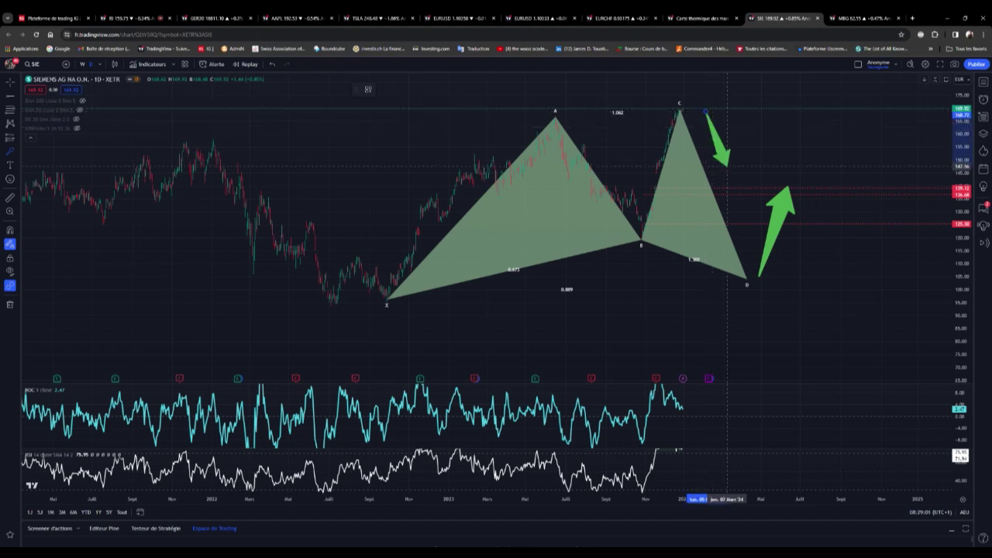
Add a red arrow falling from the C peak toward the target lines.
left_click_drag(705, 111, 733, 191)
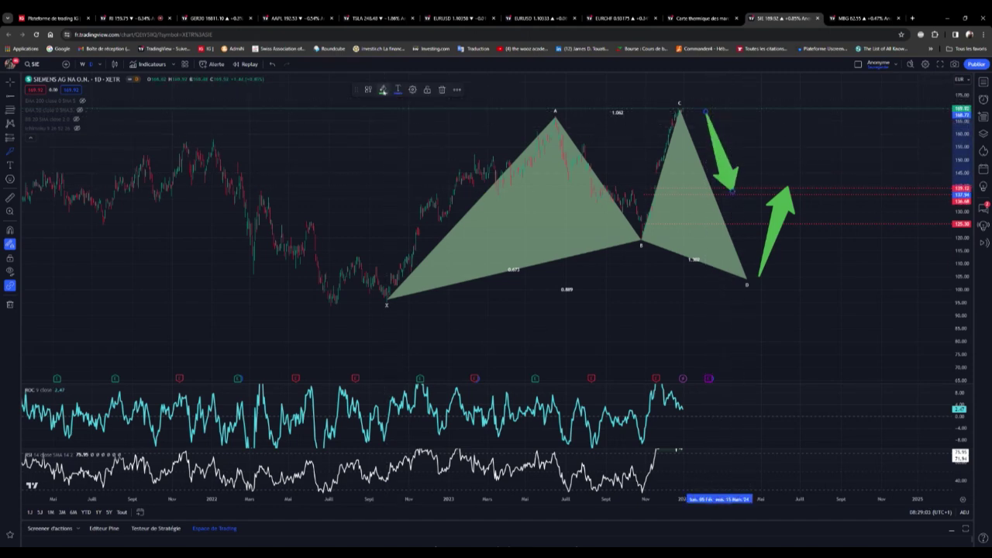
left_click(383, 90)
left_click(383, 114)
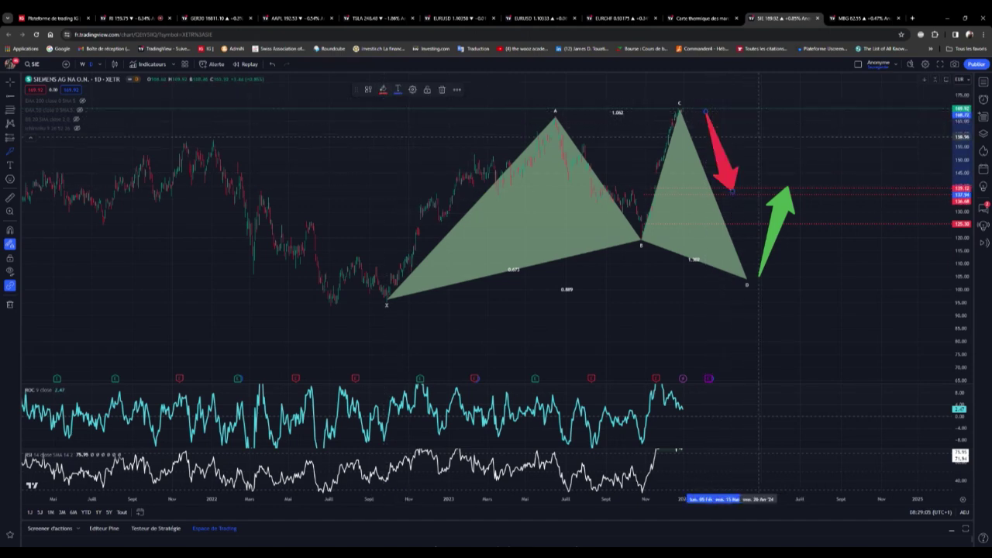